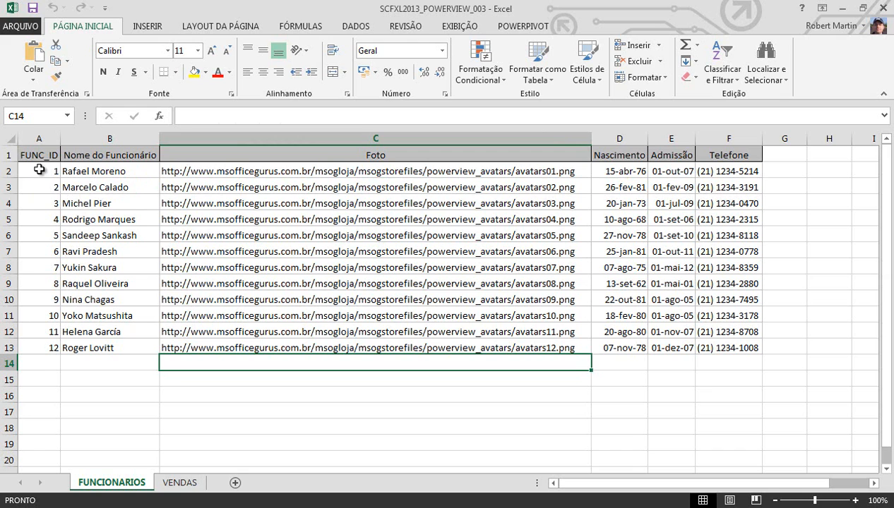
- Format the employee data range A1:F13 as a table with headers, using the darker blue style from the first Média row
drag(39, 157, 706, 347)
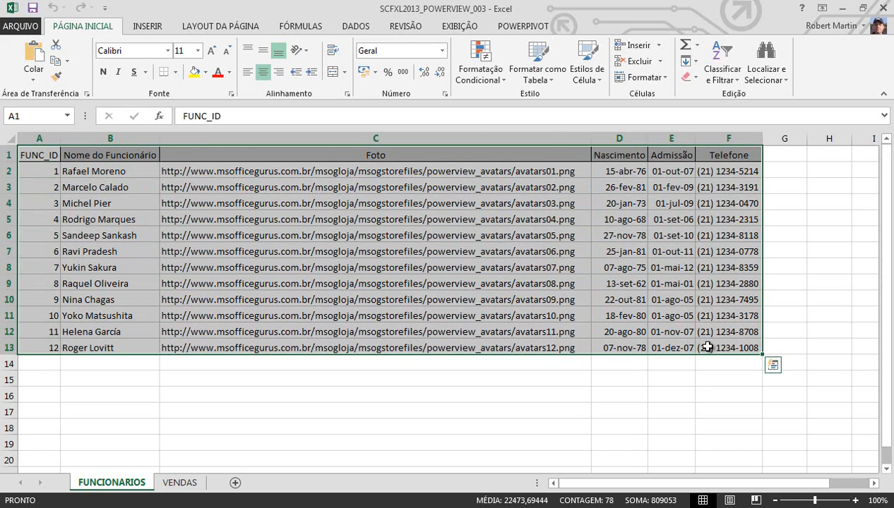
click(537, 67)
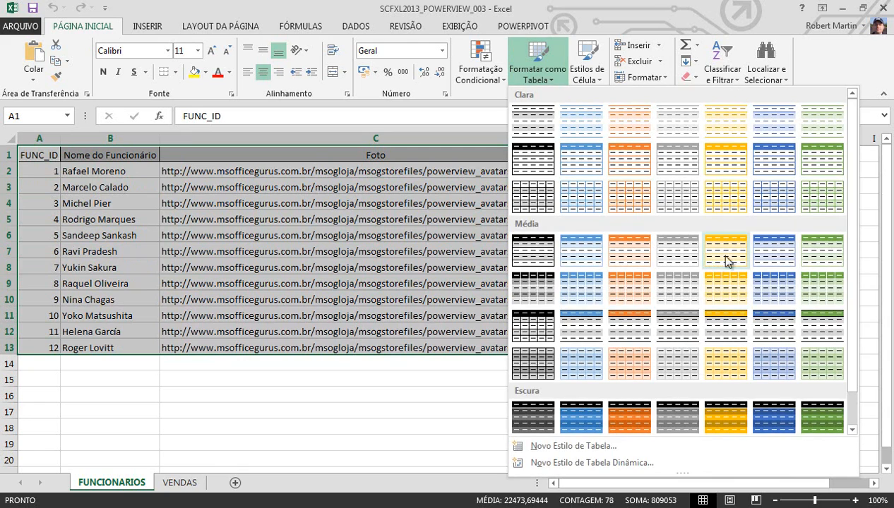
click(777, 258)
key(Return)
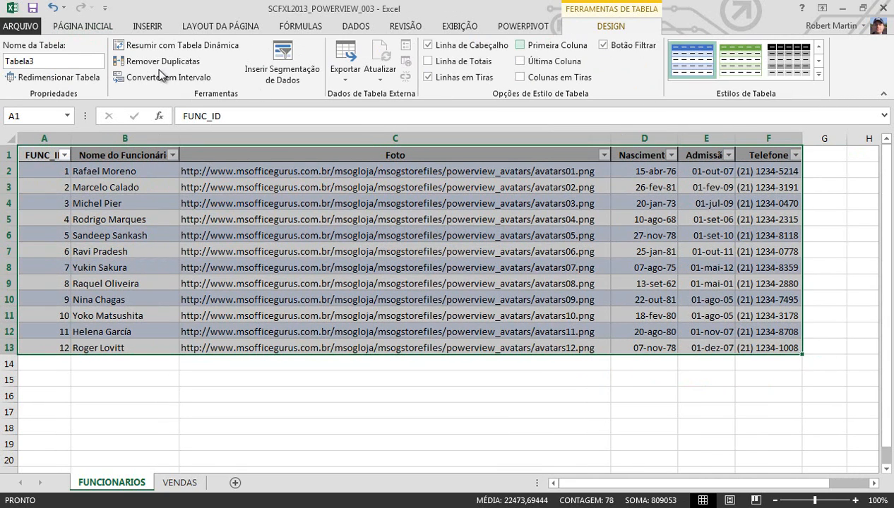
- Rename the new employee table TBL_FUNCIONARIOS
click(49, 64)
text(TBL)
key(BackSpace)
key(BackSpace)
text(BL_FUNCA)
key(BackSpace)
key(BackSpace)
key(BackSpace)
text(NCIONARIOS)
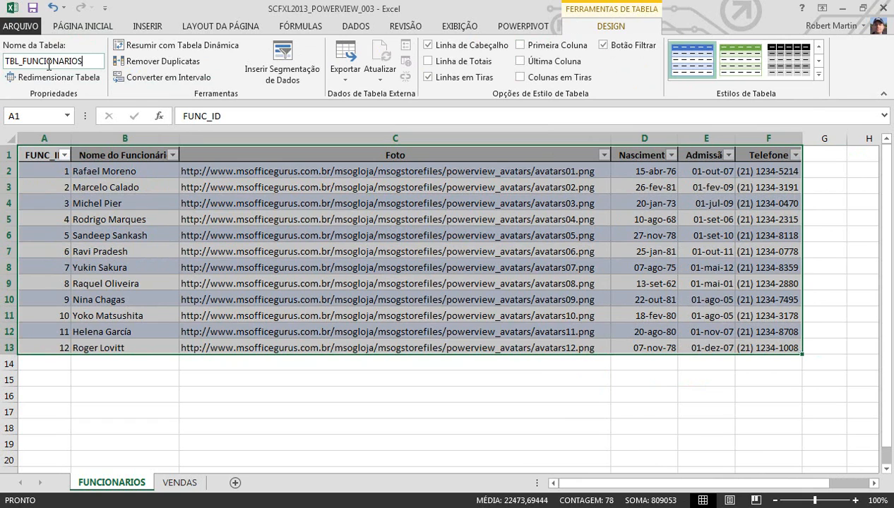
- Rename the table on the VENDAS sheet TBL_VENDAS
click(177, 484)
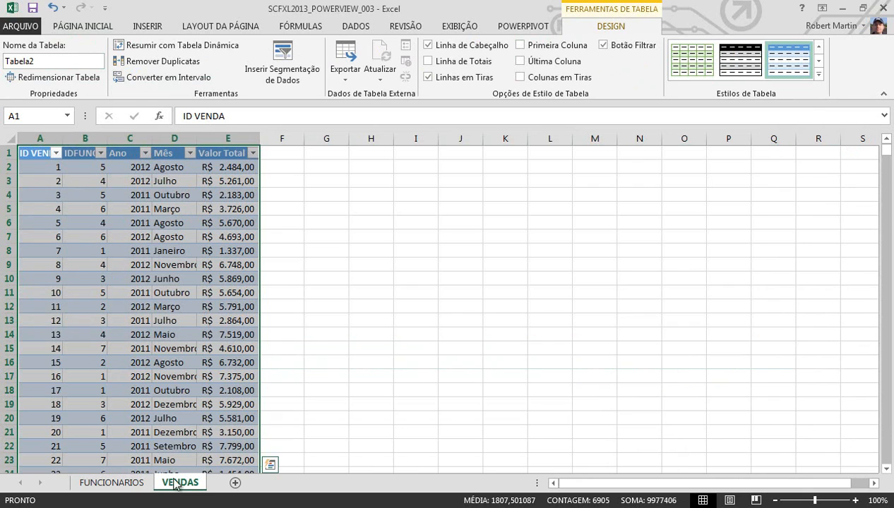
click(49, 62)
text(T)
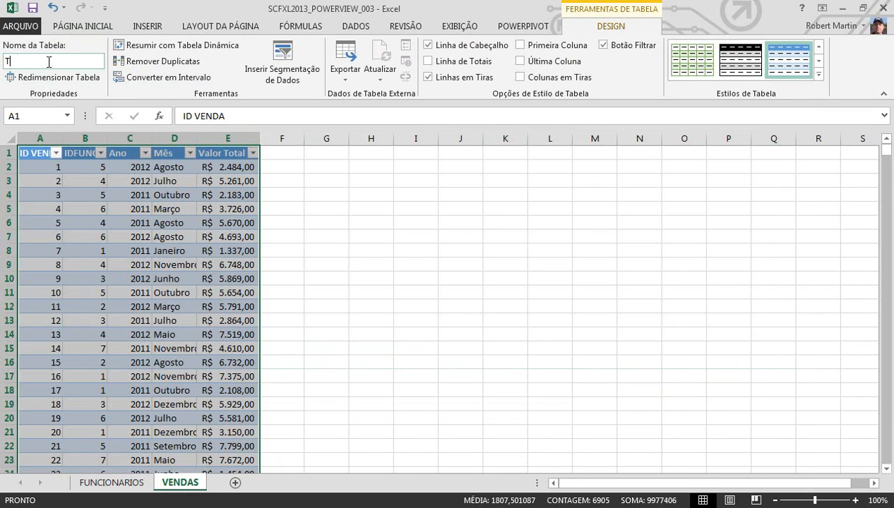
text(BL_VENDAS)
key(Return)
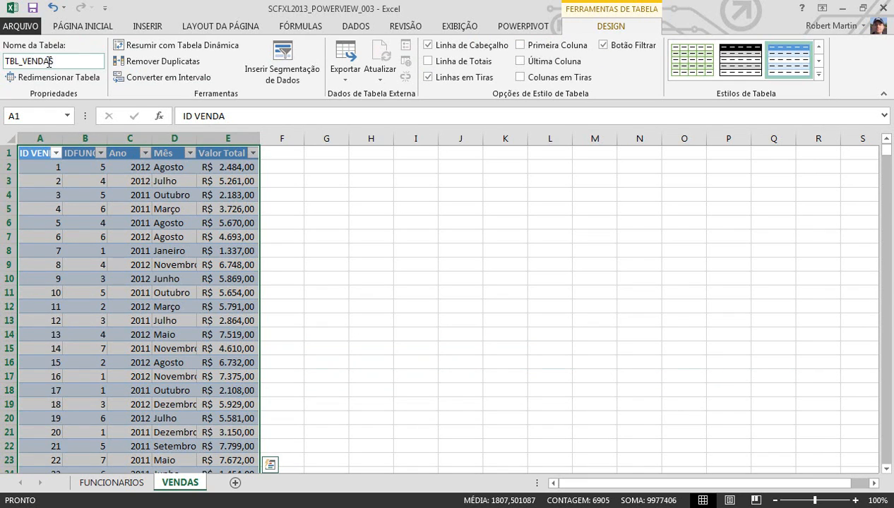
- Insert a Power View report based on the employee table on the FUNCIONARIOS sheet
click(115, 484)
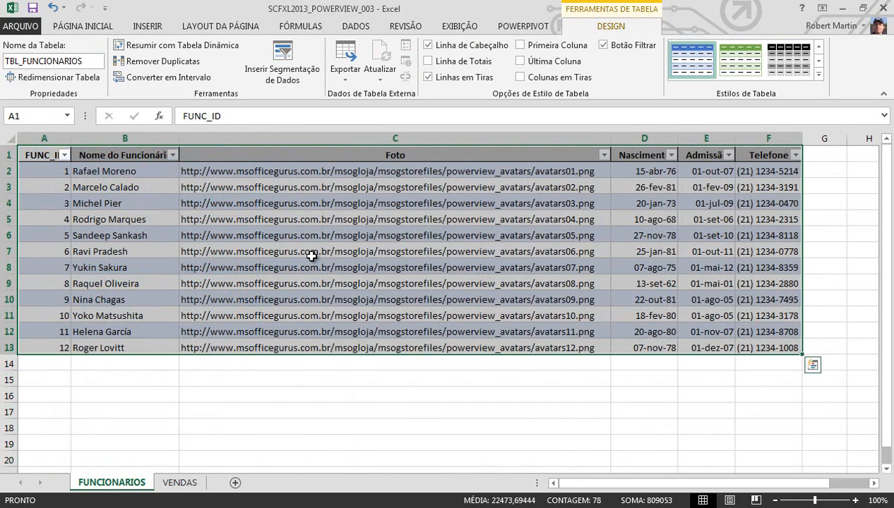
click(279, 176)
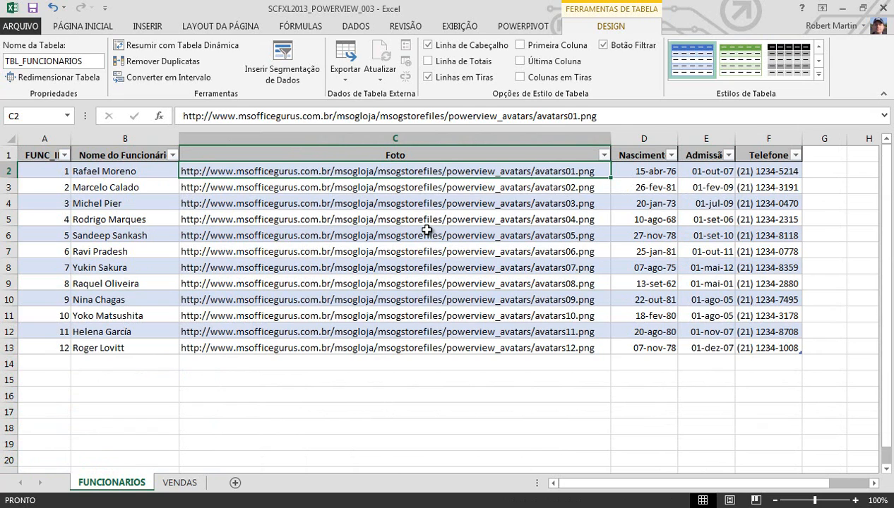
click(148, 26)
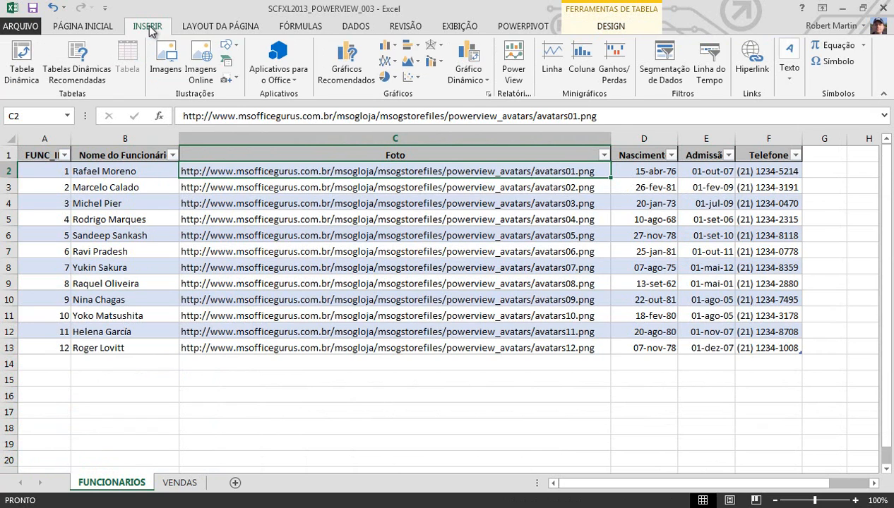
click(517, 65)
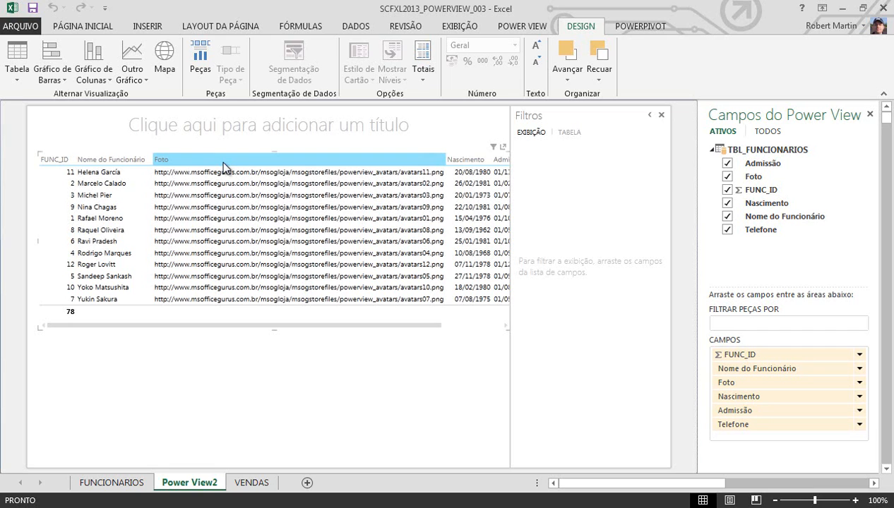
- Create a relationship from column FUNC_ID of TBL_FUNCIONARIOS to related column IDFUNC of TBL_VENDAS
click(519, 26)
click(487, 59)
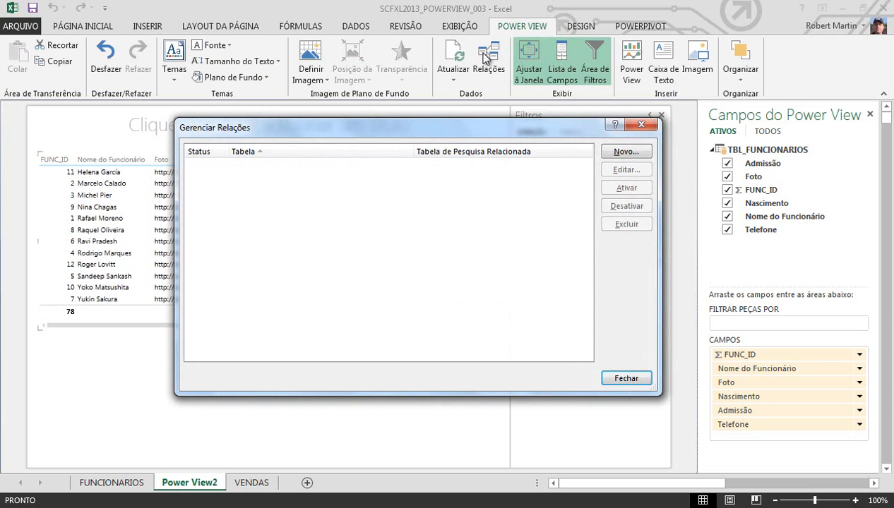
click(627, 152)
click(409, 238)
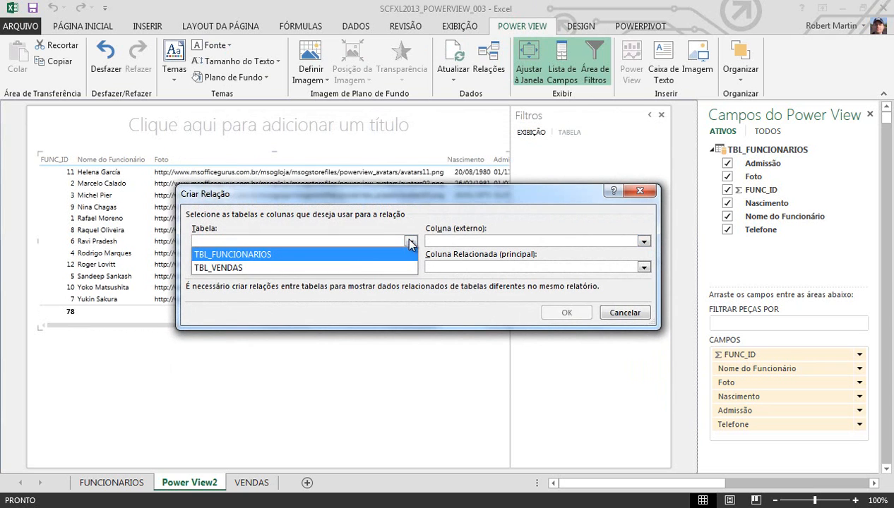
click(351, 249)
click(439, 242)
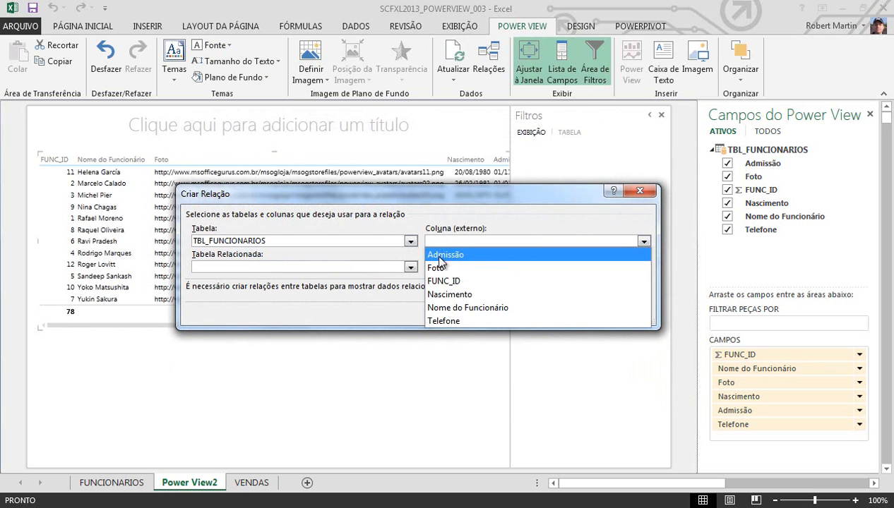
click(438, 278)
click(410, 267)
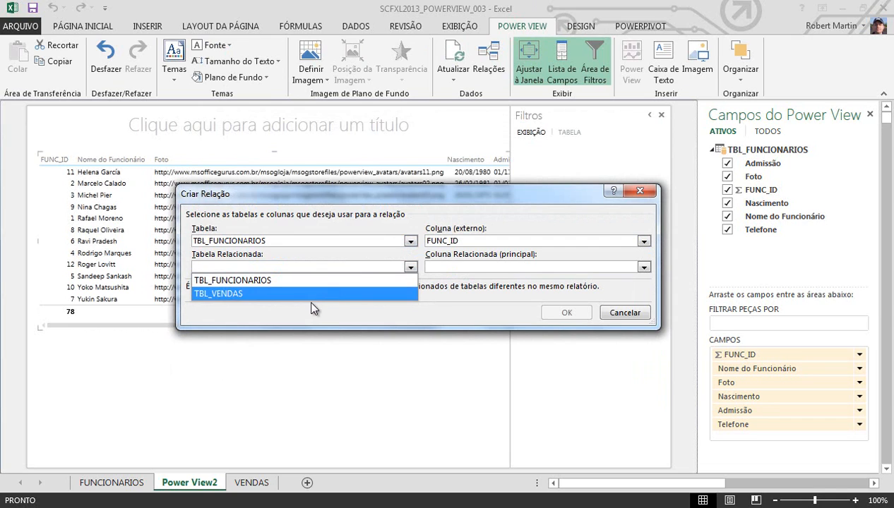
click(309, 293)
click(436, 267)
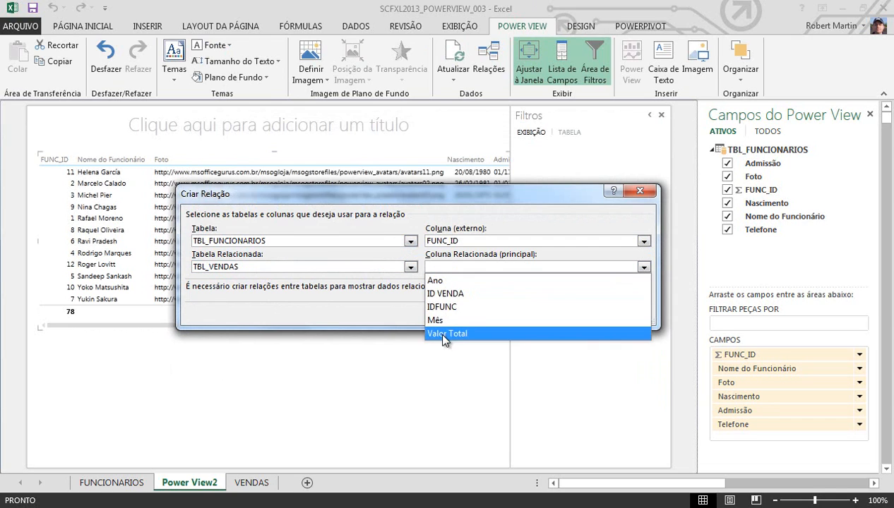
click(441, 306)
click(550, 311)
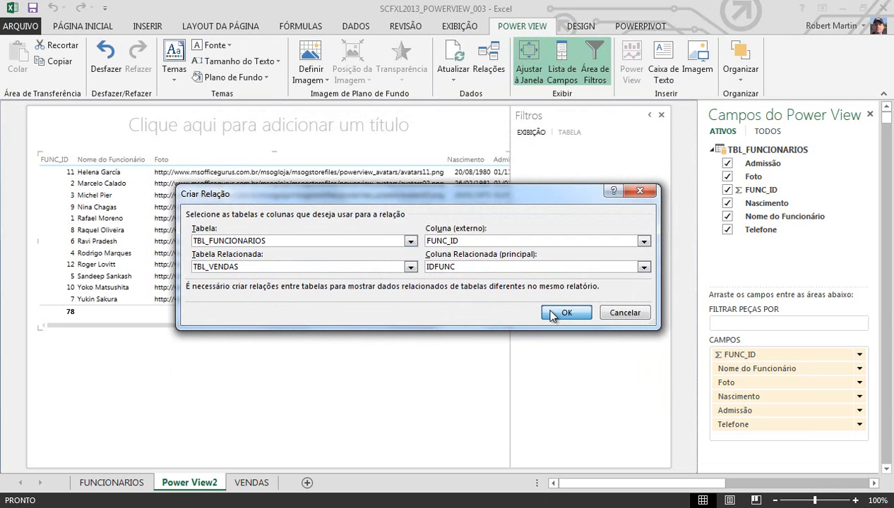
click(625, 379)
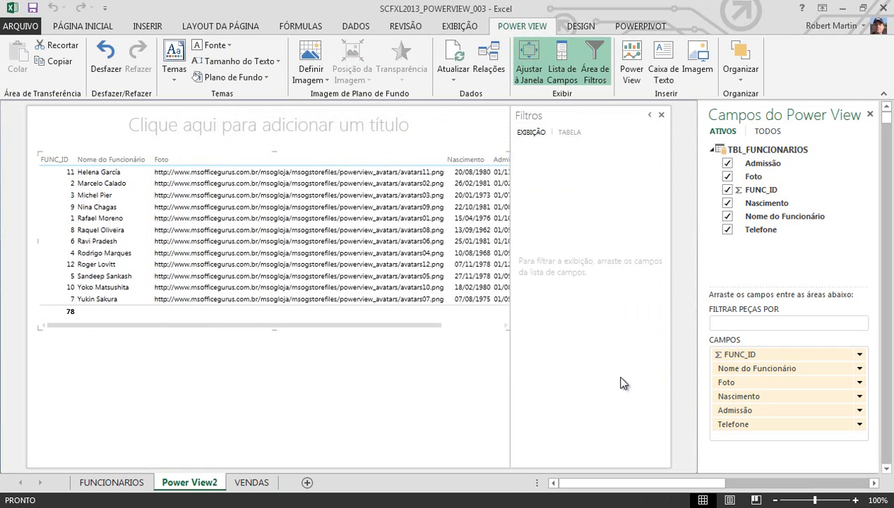
- Open the data model in the PowerPivot window, widen the Foto column to fit its URLs and select it
click(233, 174)
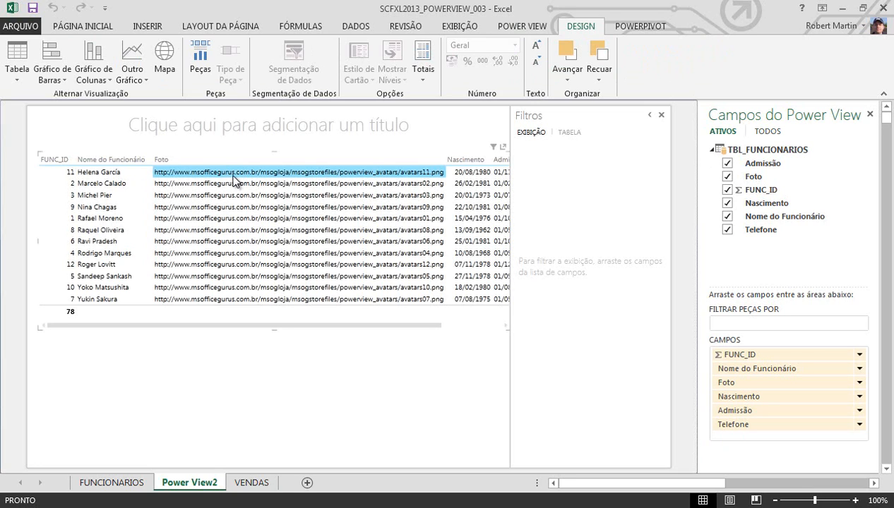
click(624, 28)
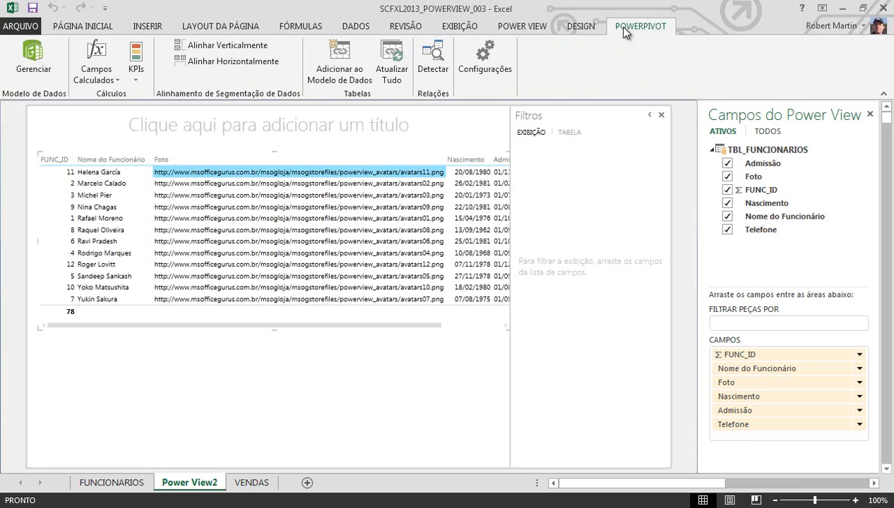
click(38, 53)
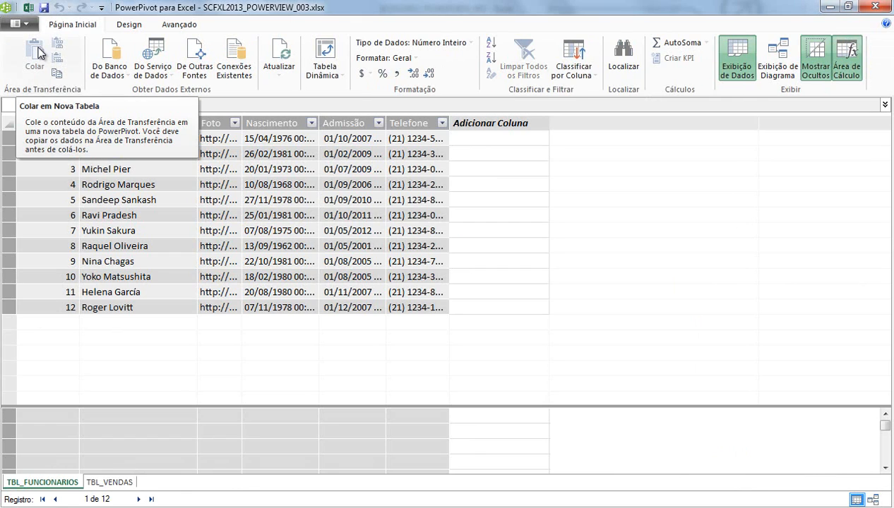
double_click(242, 123)
click(229, 124)
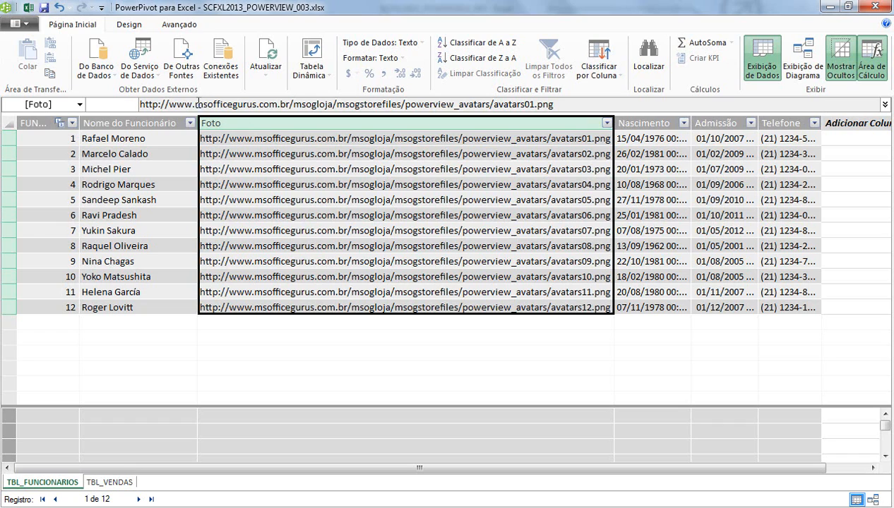
- Examine the data category options for the Foto column, including the Imagem group's categories, and leave without applying a change
click(179, 24)
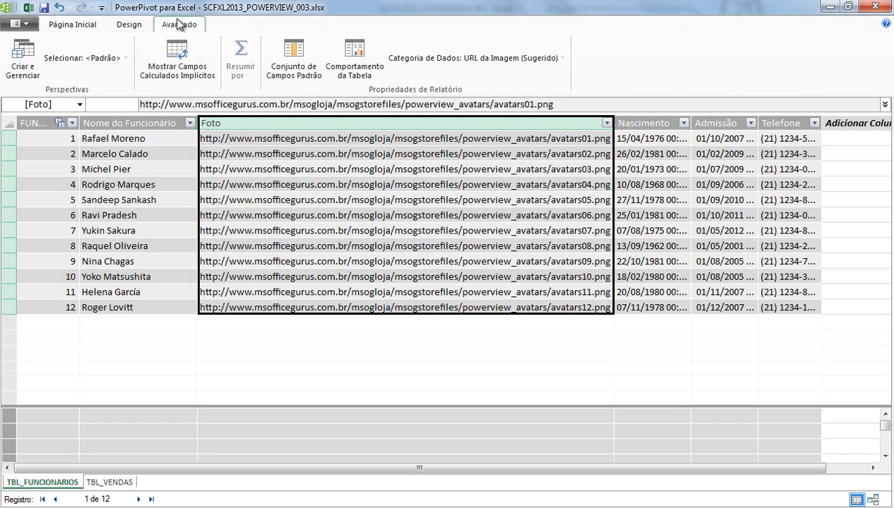
click(435, 66)
click(435, 66)
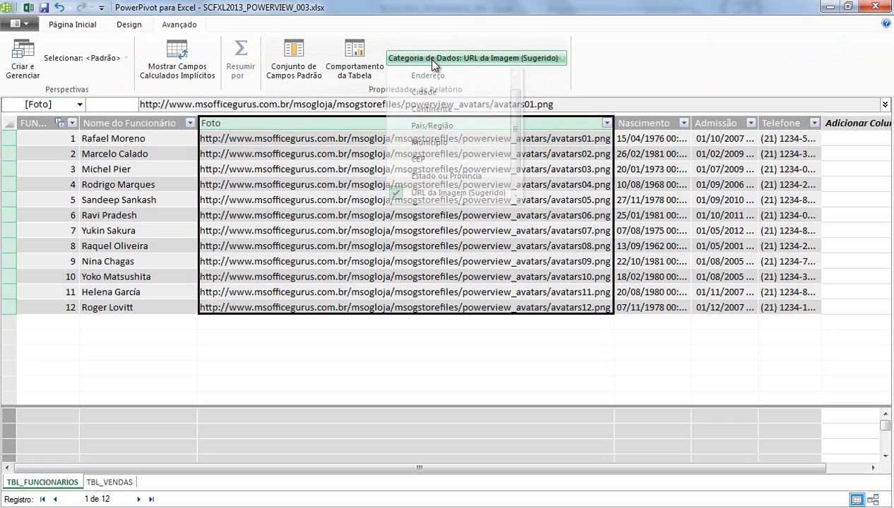
click(474, 64)
scroll(519, 191, down, 2)
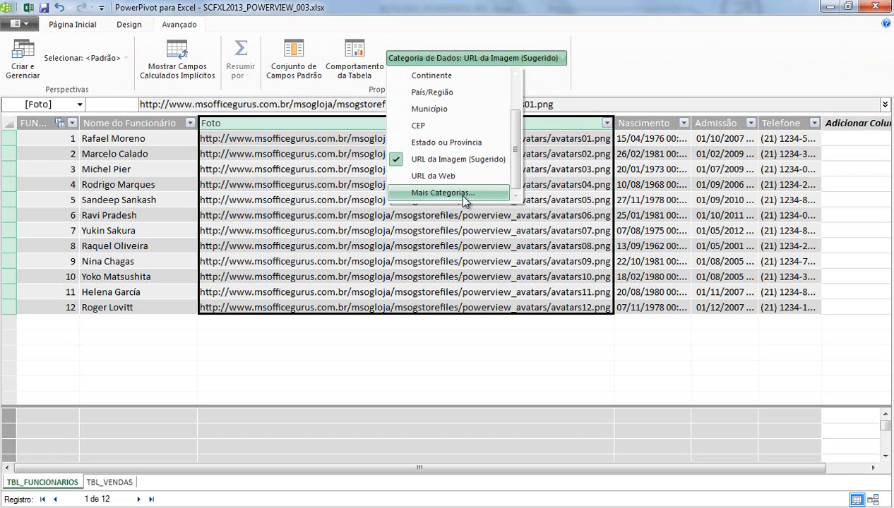
click(443, 193)
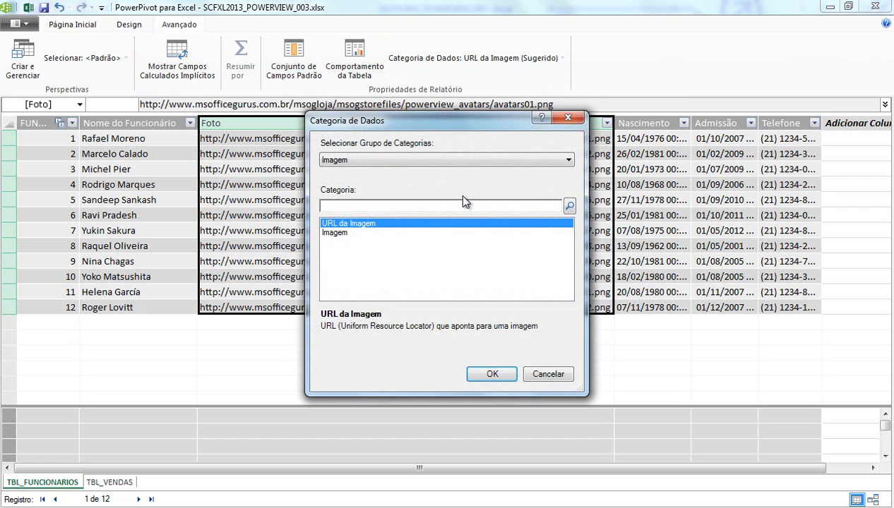
click(342, 236)
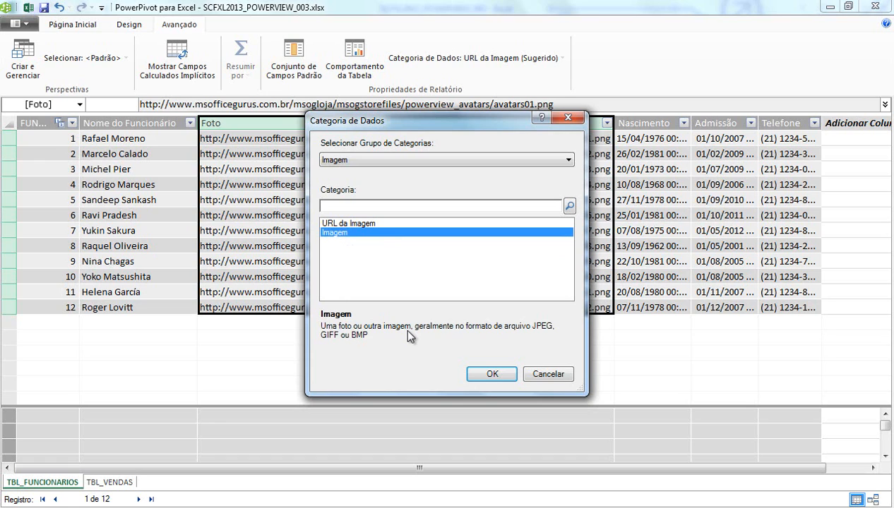
click(546, 375)
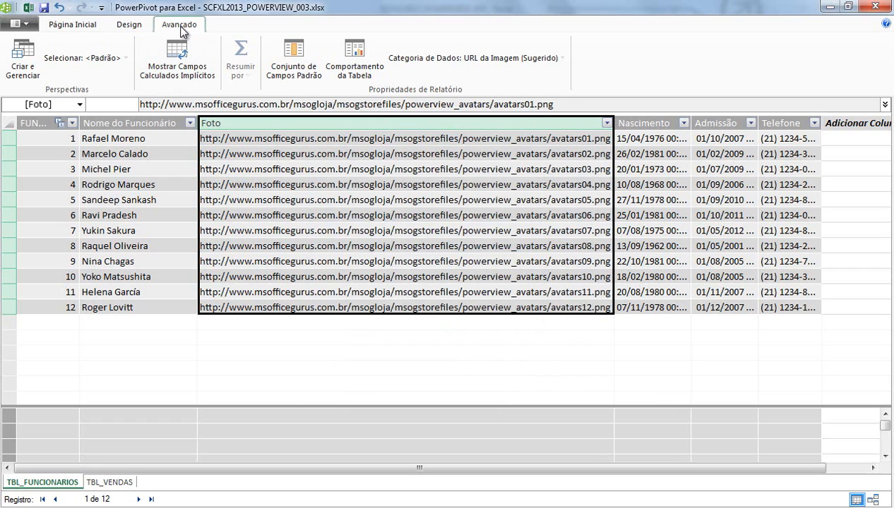
- Switch the PowerPivot window to normal mode and back to advanced mode
click(25, 23)
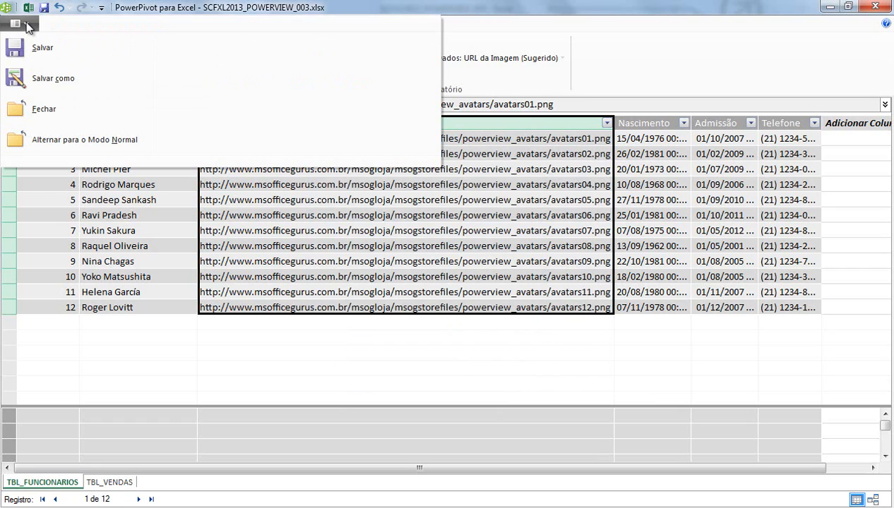
click(35, 145)
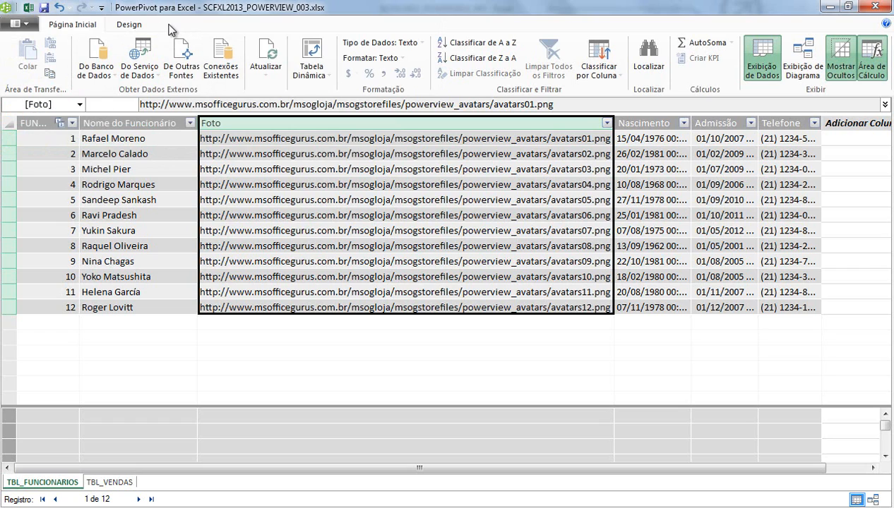
click(28, 22)
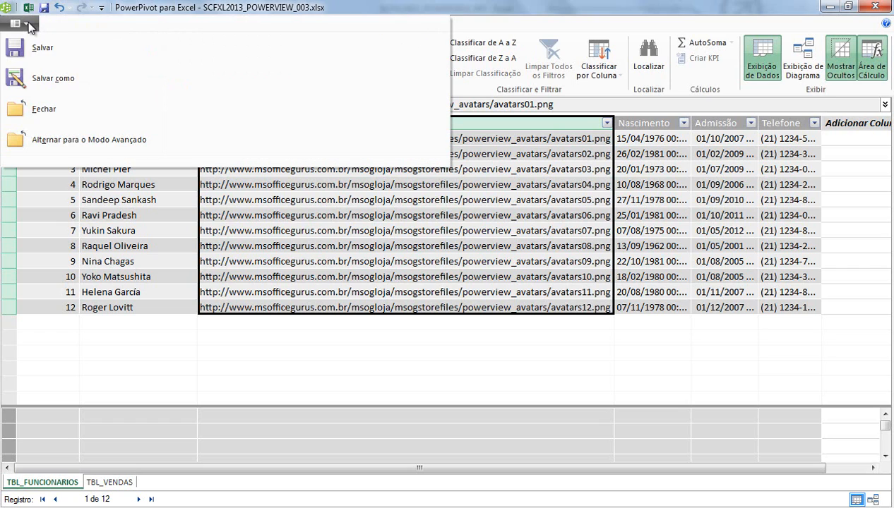
click(55, 144)
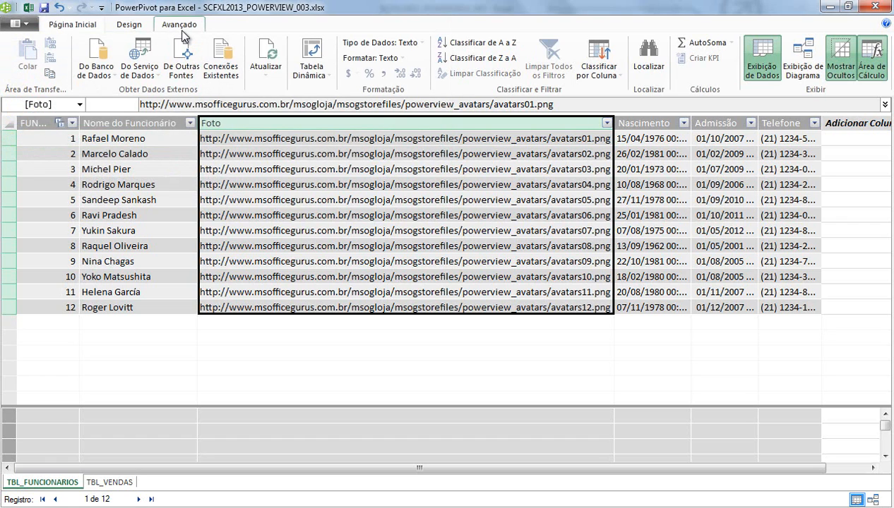
- Refresh all tables in the data model and close the refresh progress dialog
click(266, 77)
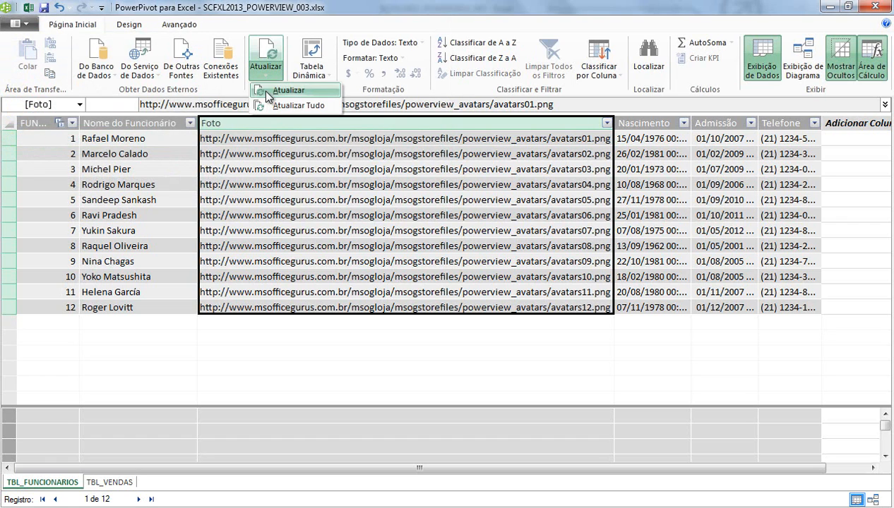
click(282, 105)
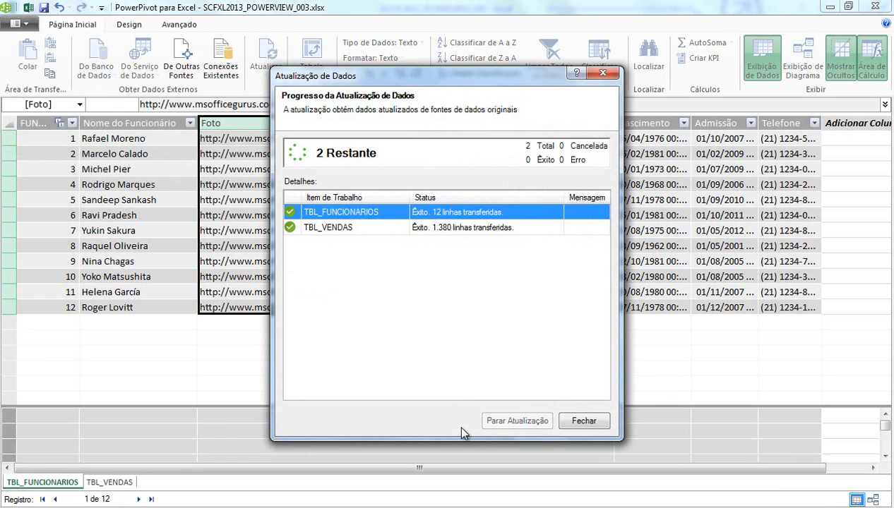
click(571, 422)
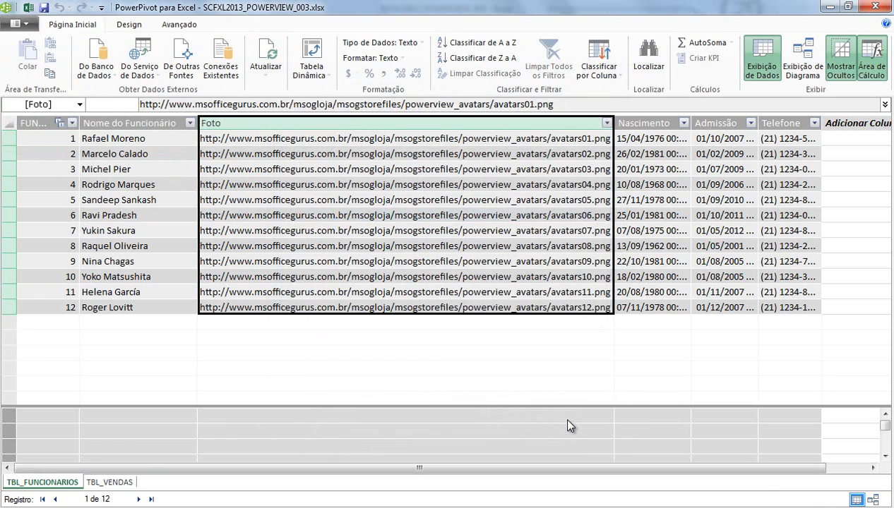
- Return to the Power View sheet, apply the data model changes and delete the existing employee table
click(874, 9)
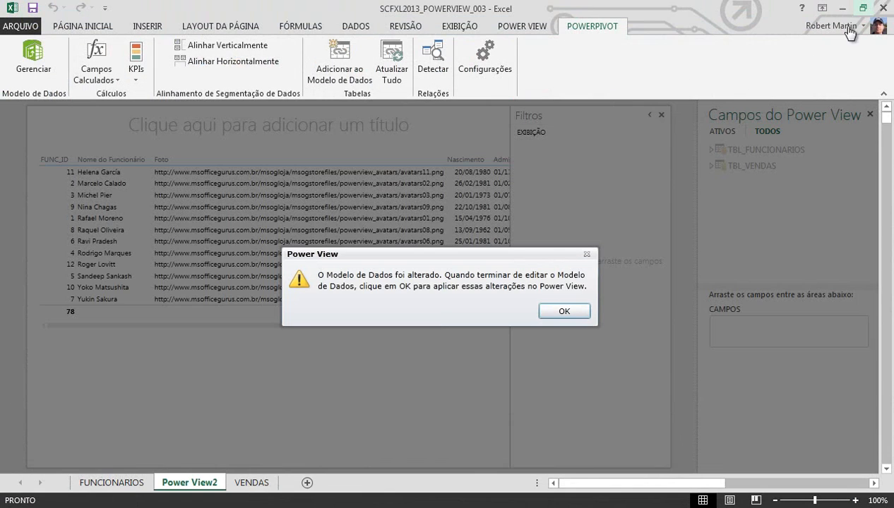
click(552, 315)
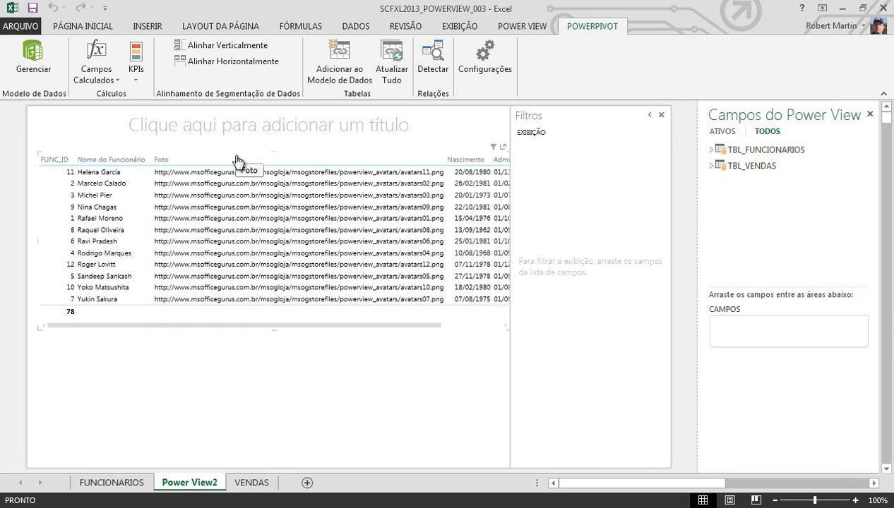
click(275, 160)
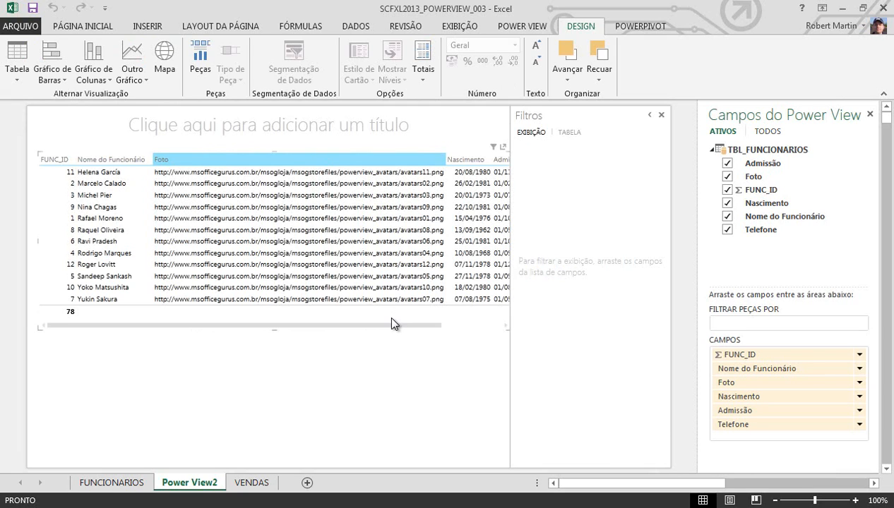
click(505, 331)
key(Delete)
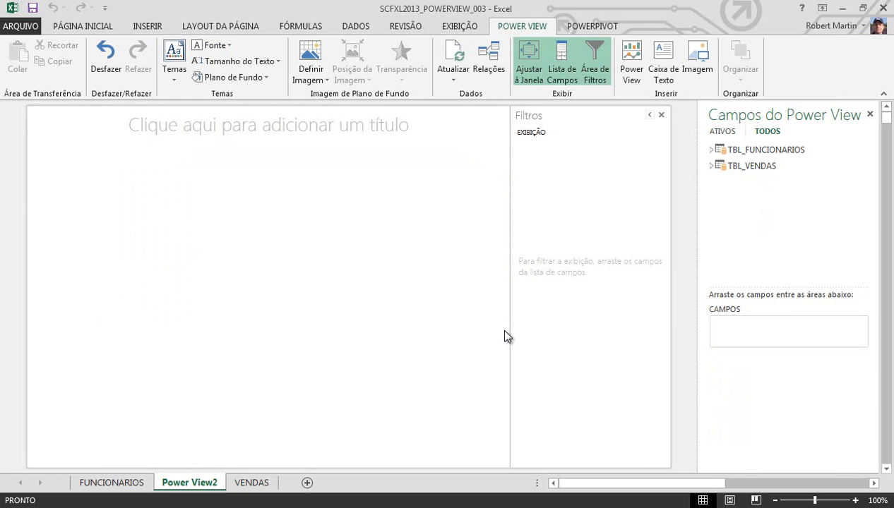
- Build a new table from Nome do Funcionário, Nascimento, Telefone, Foto and Admissão, and enable its blocked external images
click(711, 149)
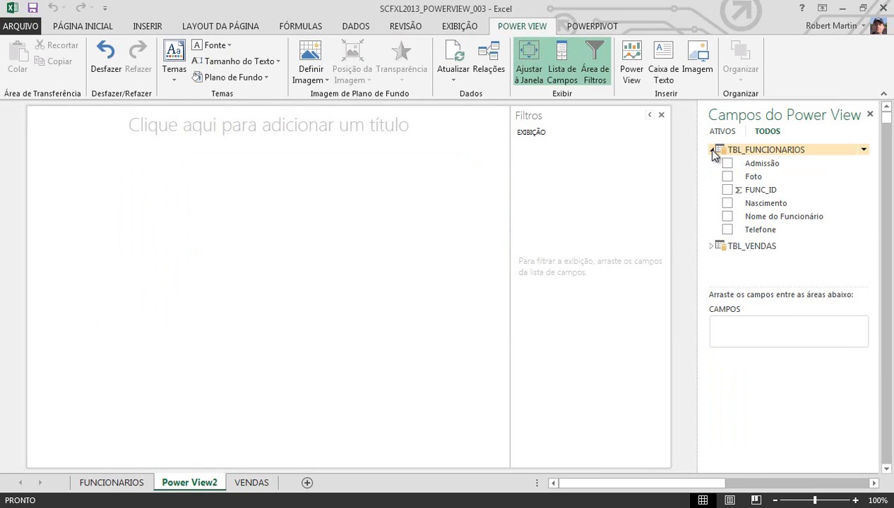
click(726, 217)
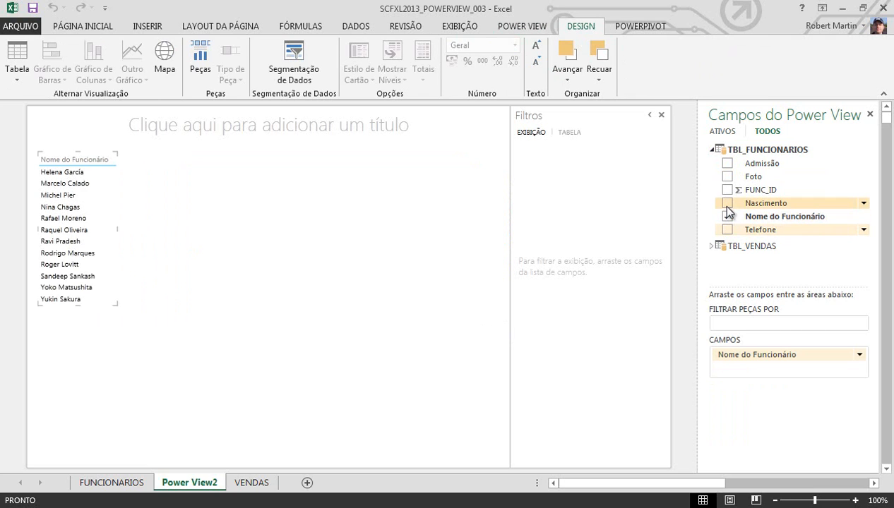
click(727, 203)
click(728, 229)
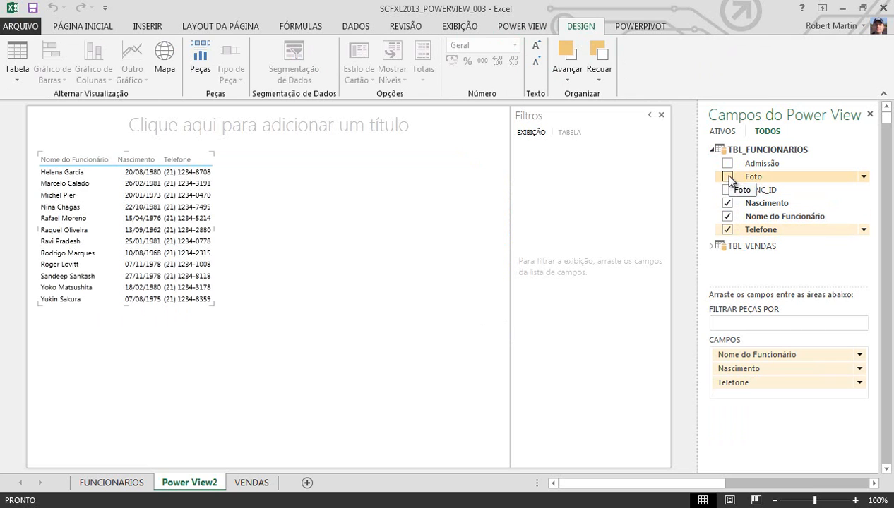
click(727, 177)
click(727, 184)
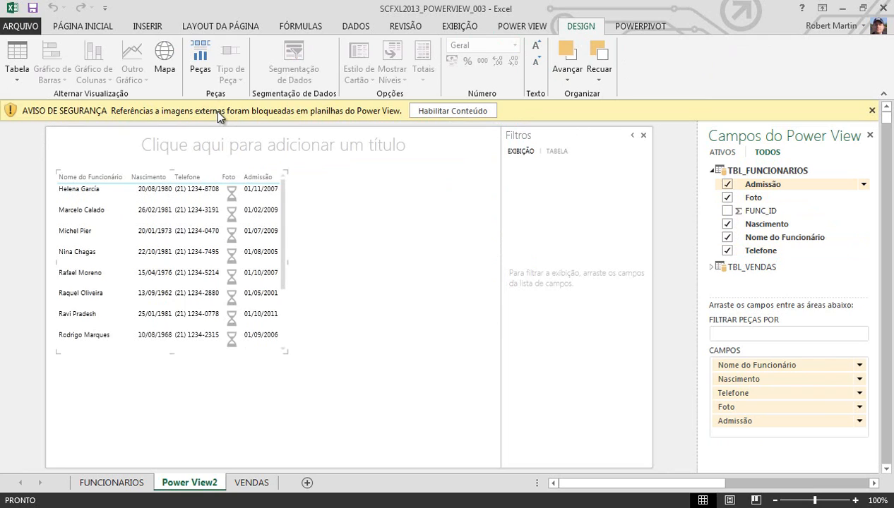
click(418, 113)
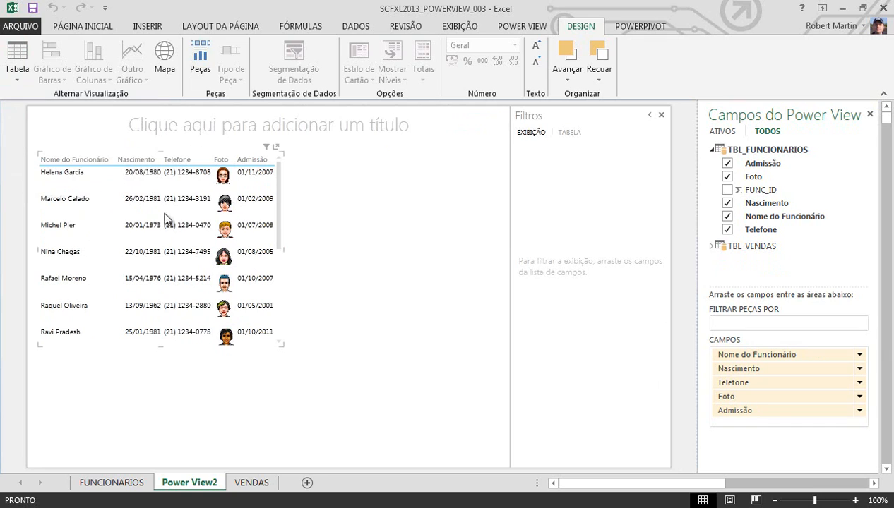
- Convert the employee table to Cartão view, then make it narrower and taller to fit four cards
click(17, 83)
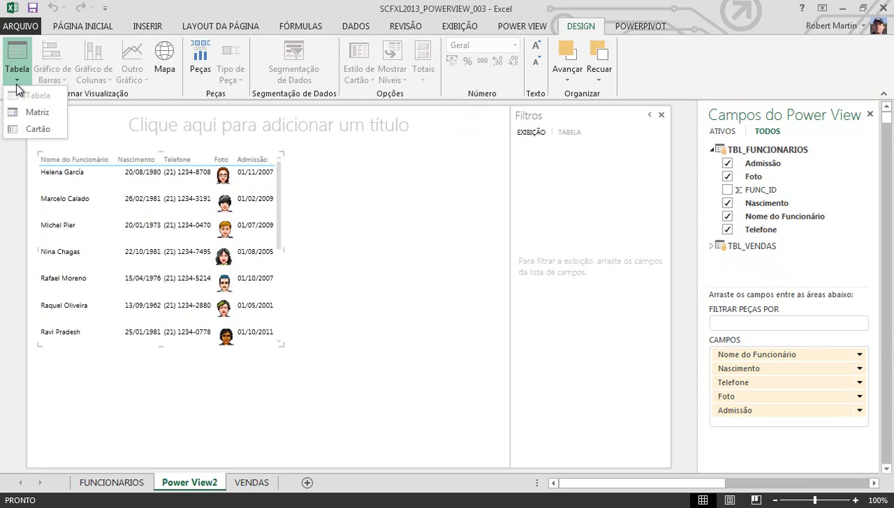
click(28, 129)
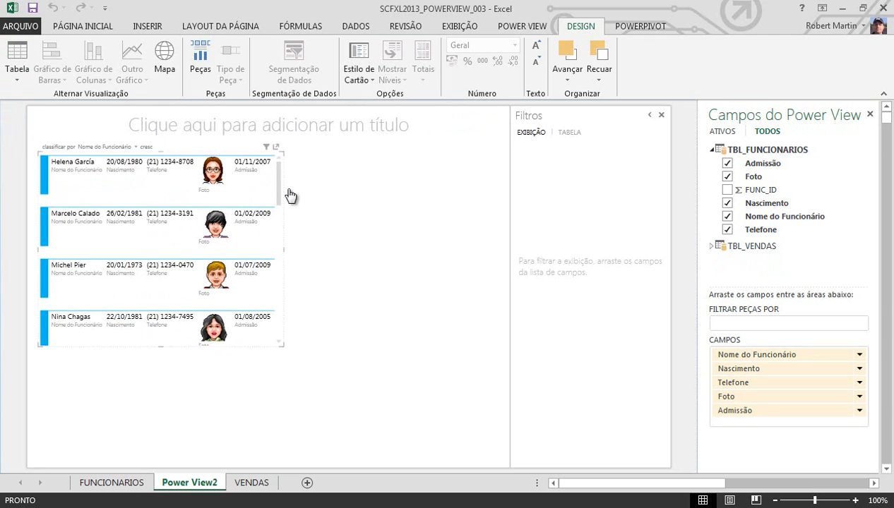
drag(283, 252, 216, 247)
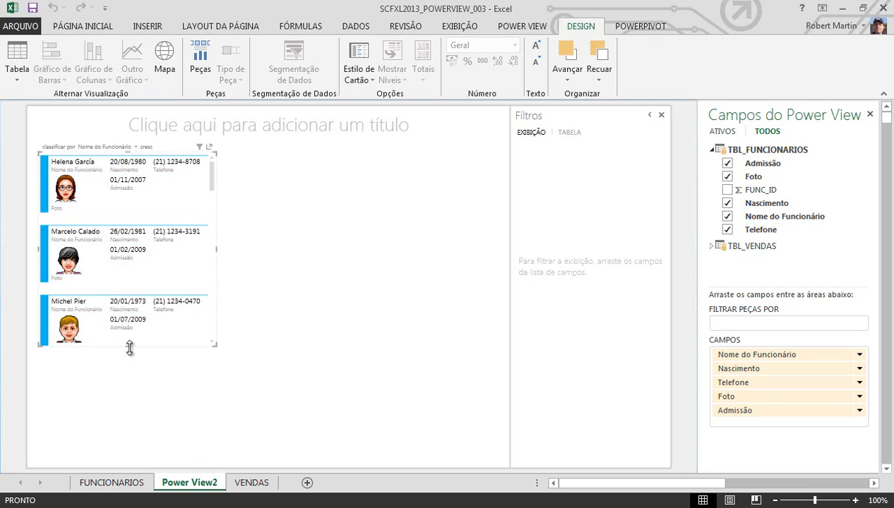
drag(129, 348, 130, 432)
drag(214, 204, 215, 171)
click(210, 321)
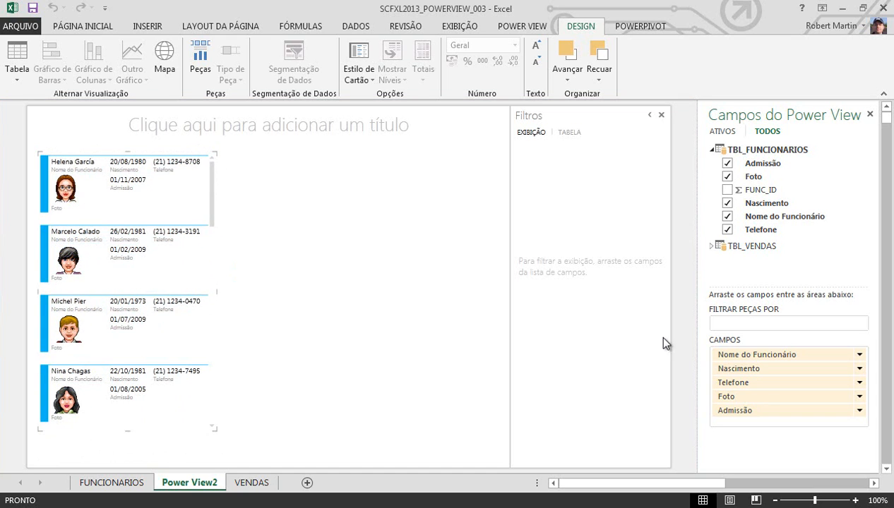
- Create a separate table combining Nome do Funcionário from TBL_FUNCIONARIOS with Valor Total from TBL_VENDAS
click(387, 247)
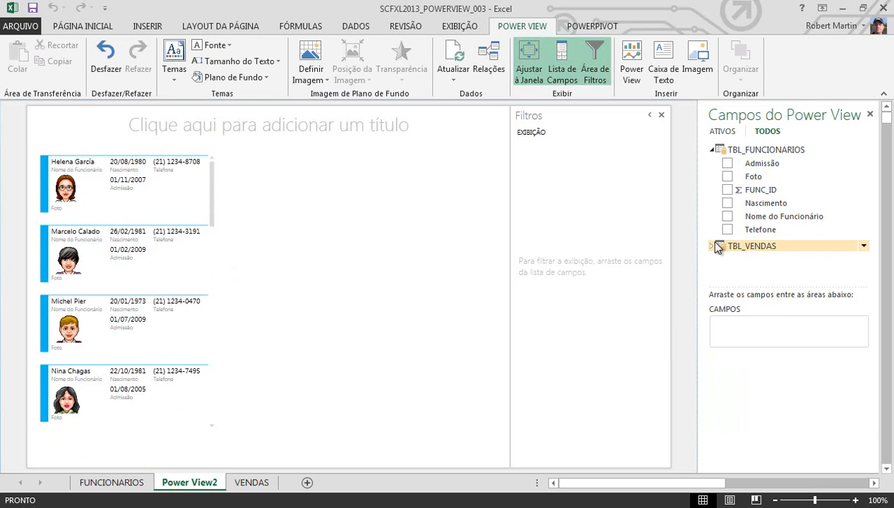
click(711, 150)
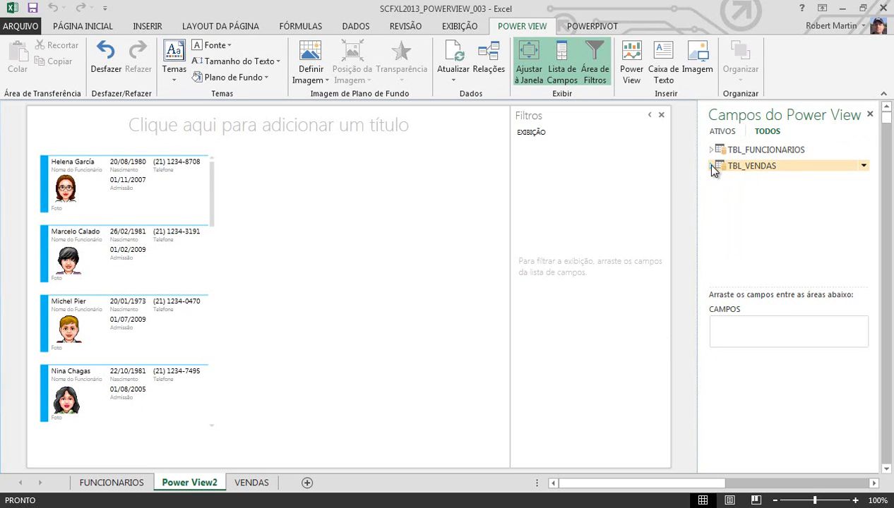
click(711, 165)
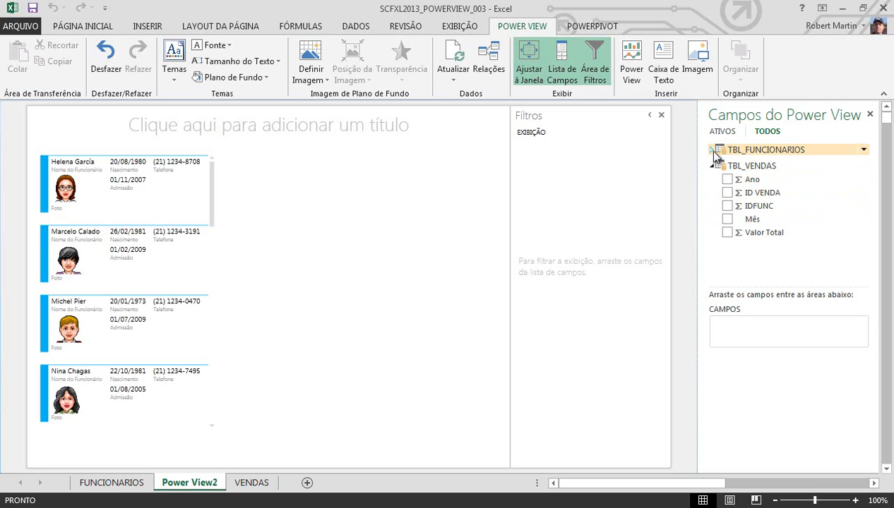
click(709, 149)
click(727, 216)
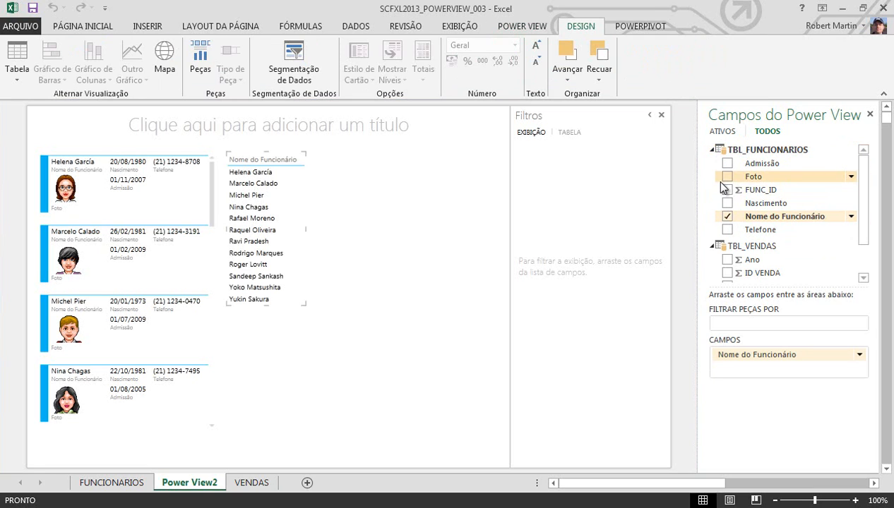
click(711, 149)
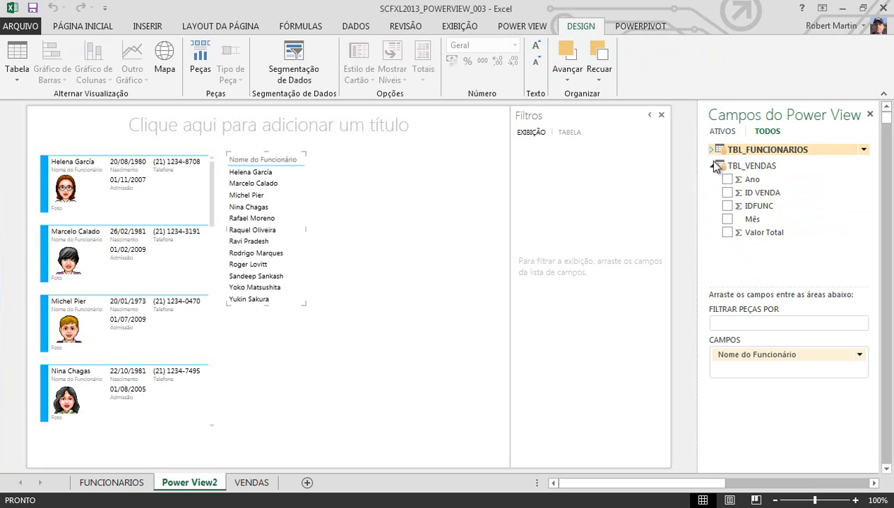
click(727, 232)
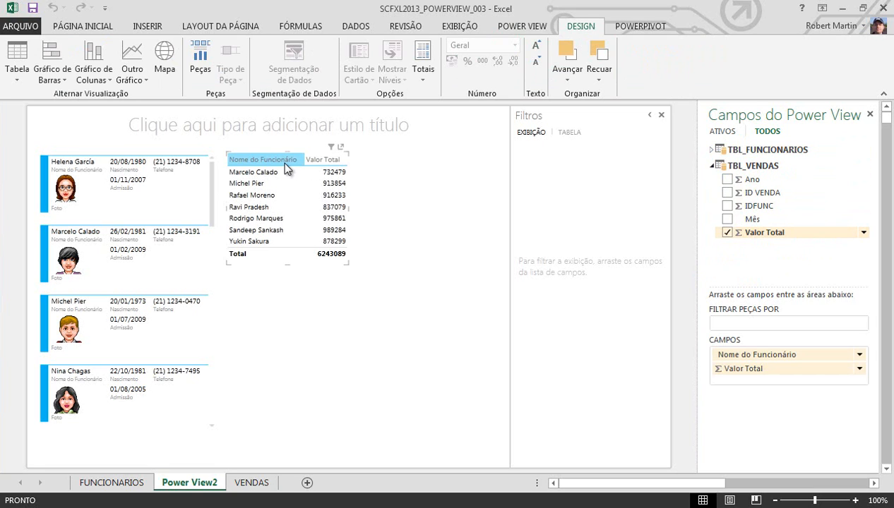
- Convert the sales table to a Barra Clusterizada chart and enlarge it to show every employee's bar
click(89, 76)
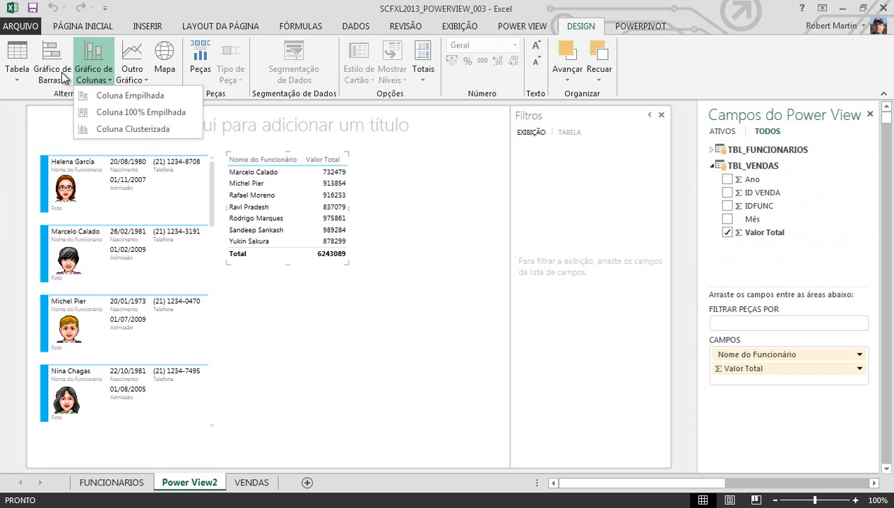
click(61, 71)
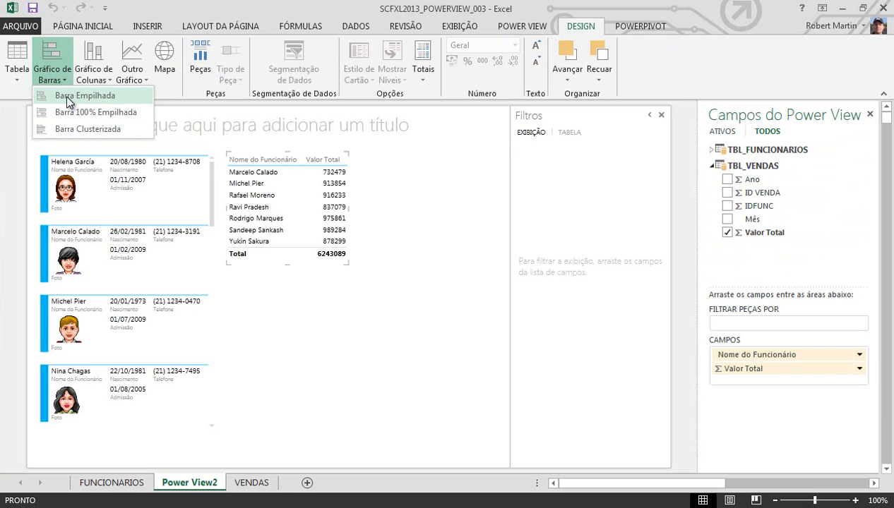
click(59, 130)
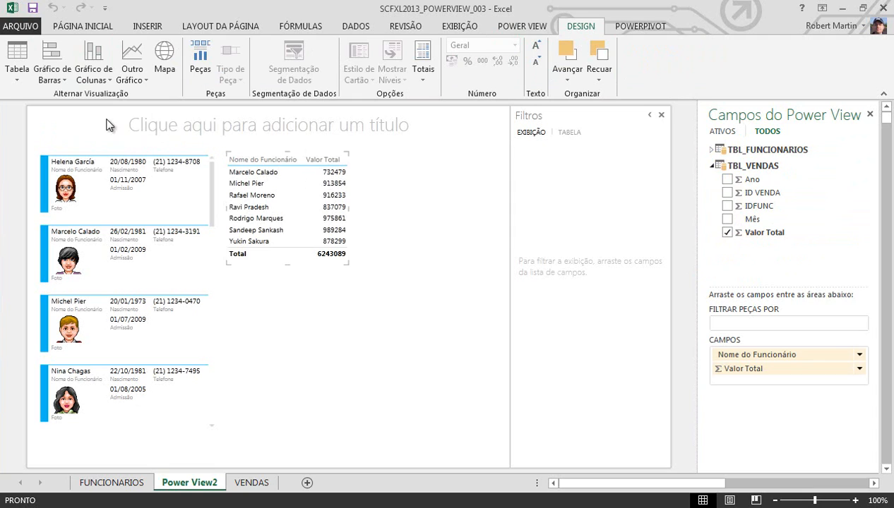
click(51, 83)
click(311, 265)
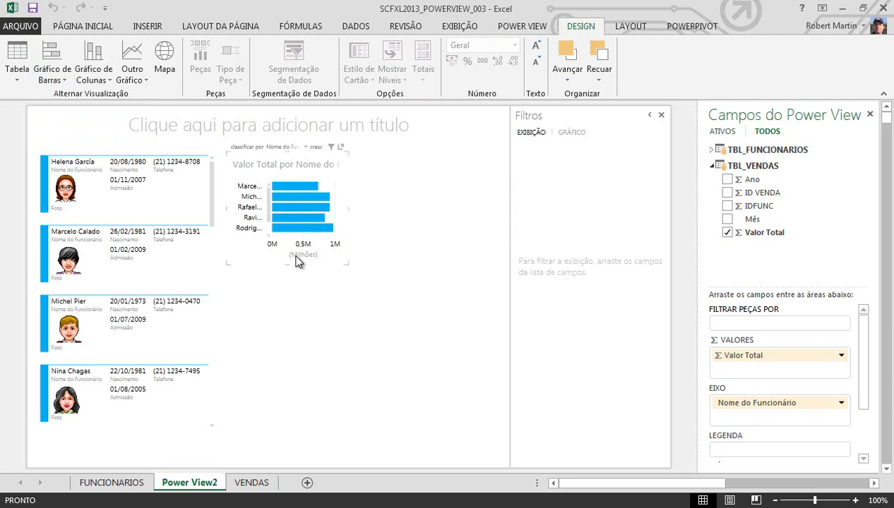
drag(348, 209, 485, 209)
drag(357, 264, 356, 305)
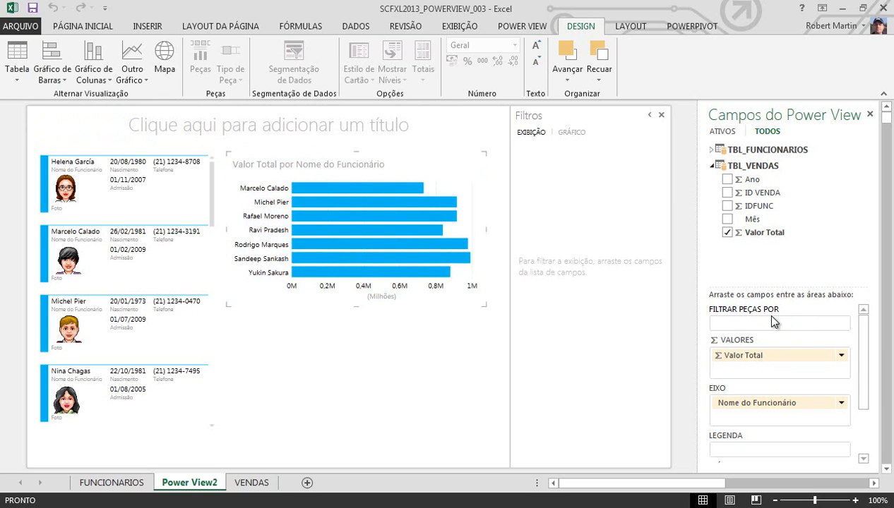
- Tile the bar chart by Ano, then heighten the tile container and the chart inside it so all bars fit
mouse_move(468, 182)
click(728, 180)
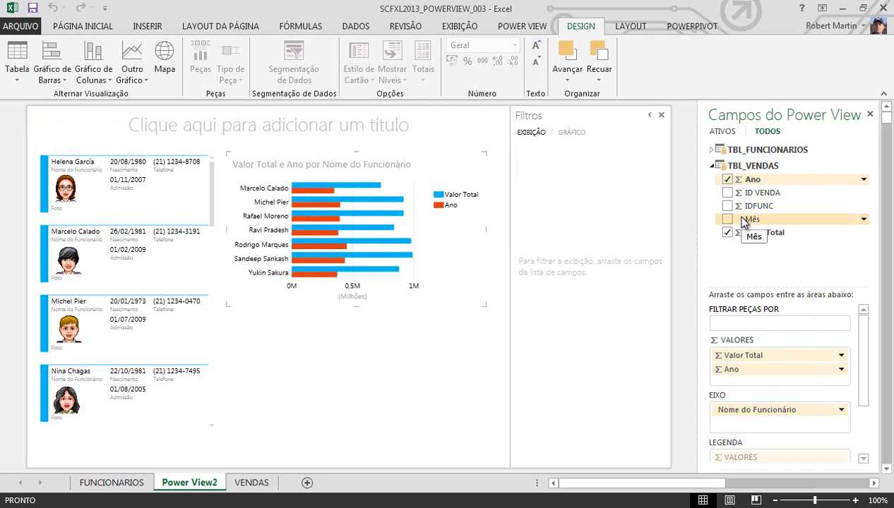
drag(734, 374, 745, 327)
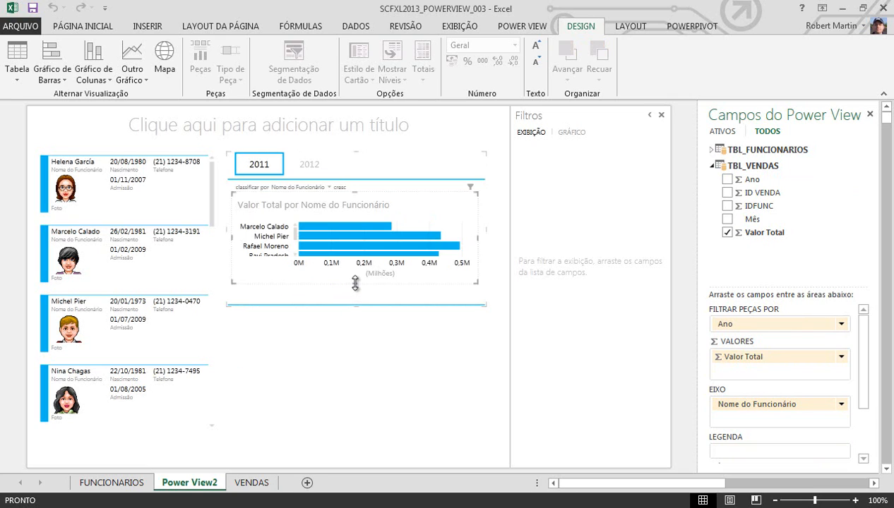
drag(355, 282, 355, 344)
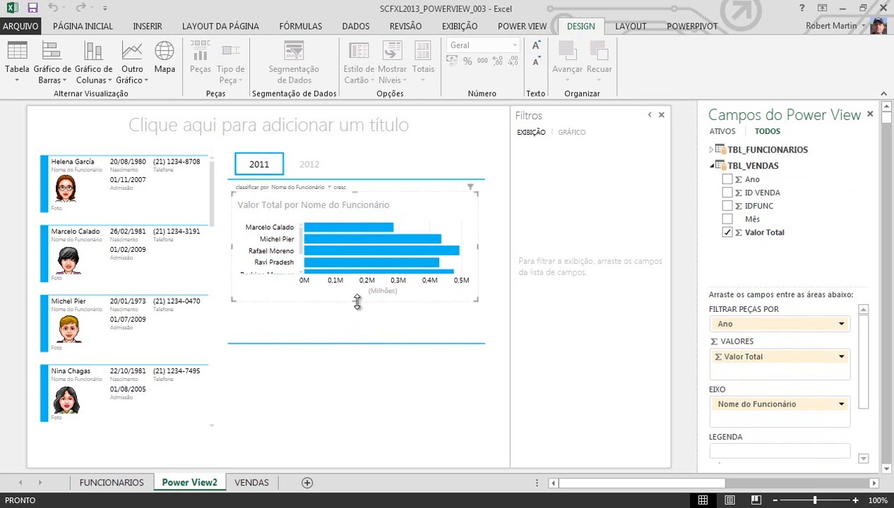
drag(357, 301, 357, 339)
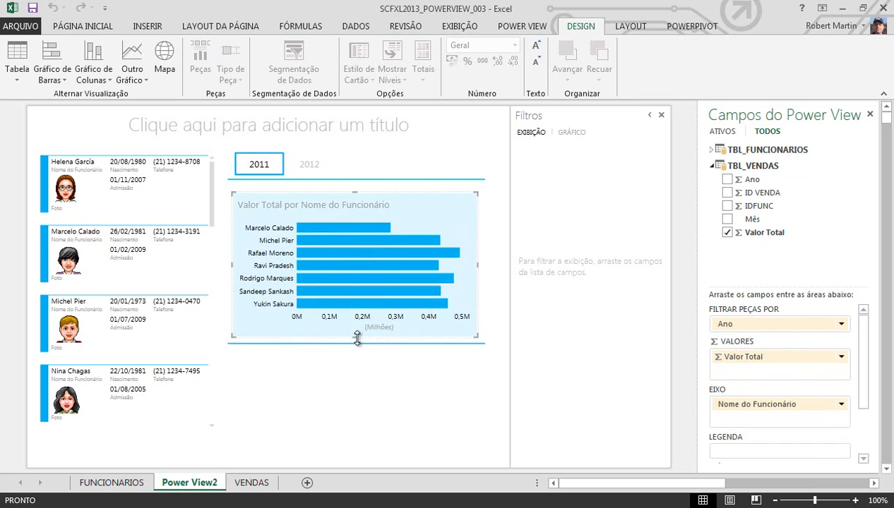
- View the chart's 2012 tile and return to the 2011 tile
click(308, 166)
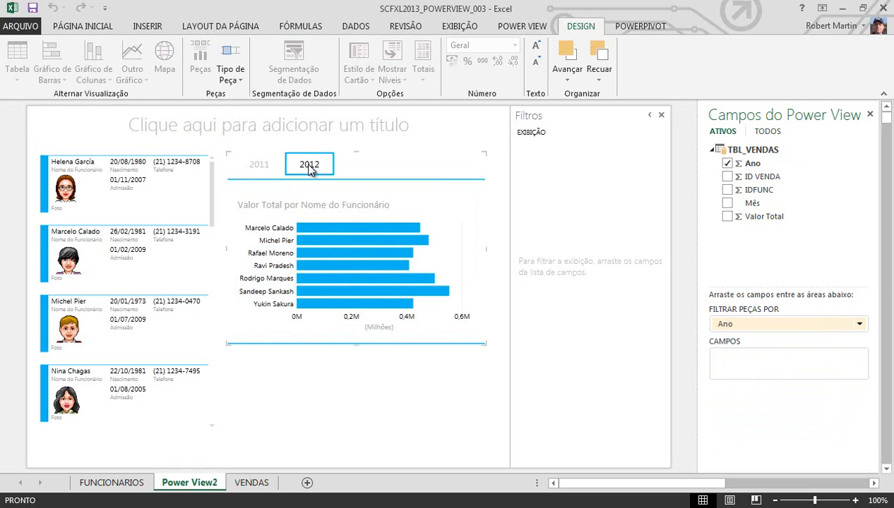
click(261, 170)
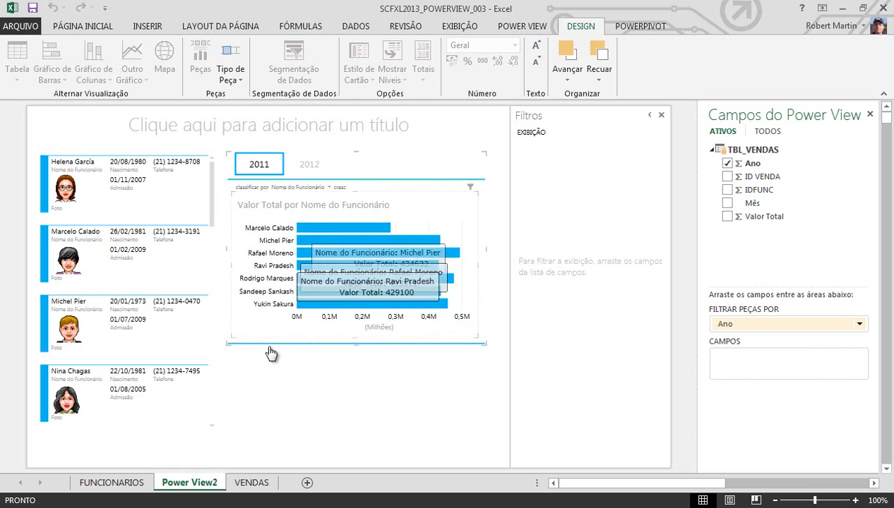
- Filter the employee cards by selecting the first, second, fifth and seventh bars in the 2011 chart, then clear the selection
click(313, 227)
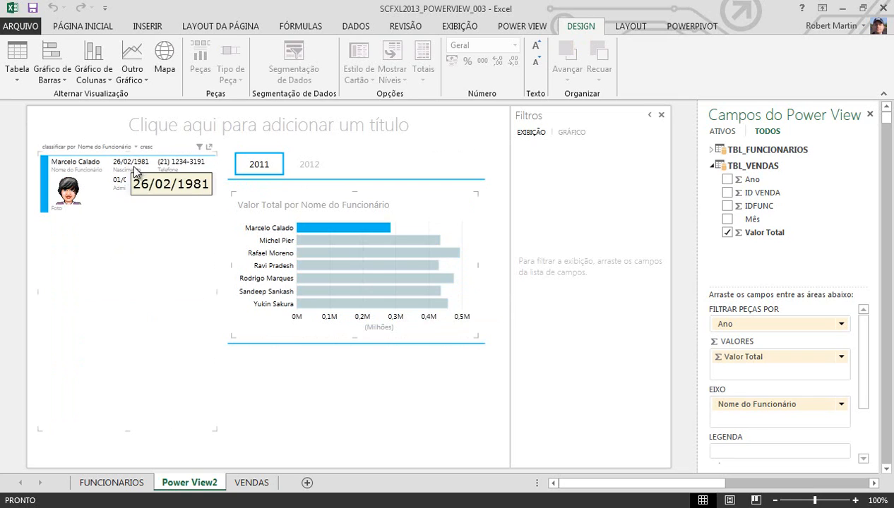
ctrl+click(301, 240)
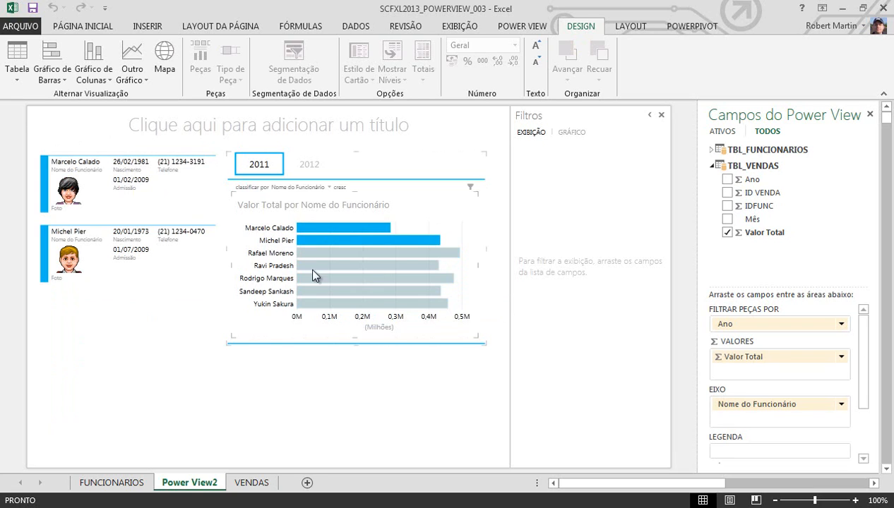
mouse_move(309, 261)
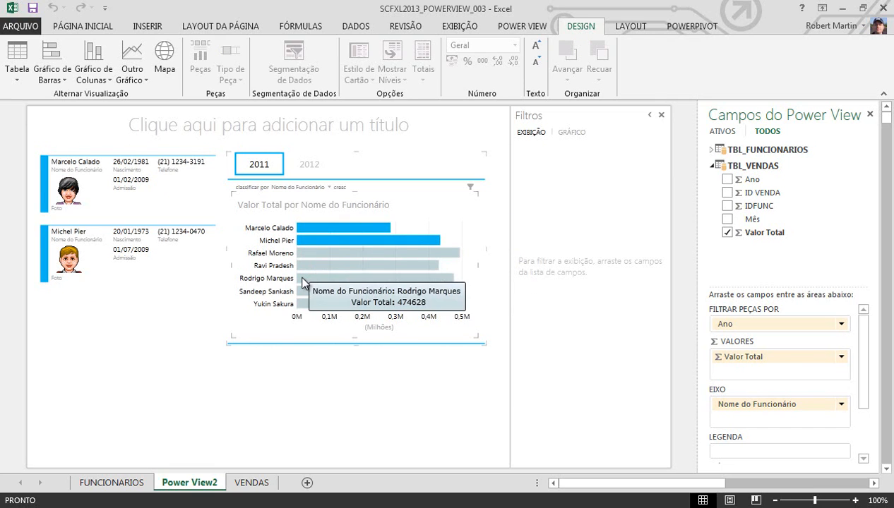
ctrl+click(304, 279)
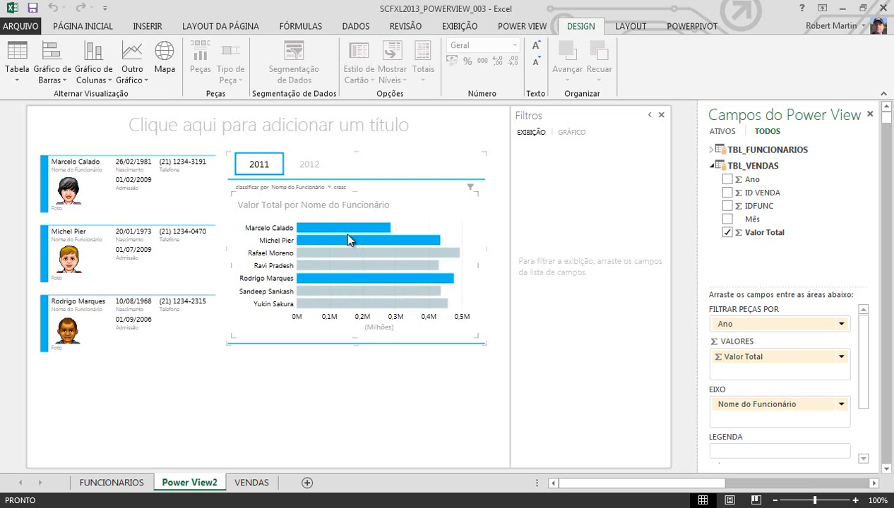
mouse_move(348, 258)
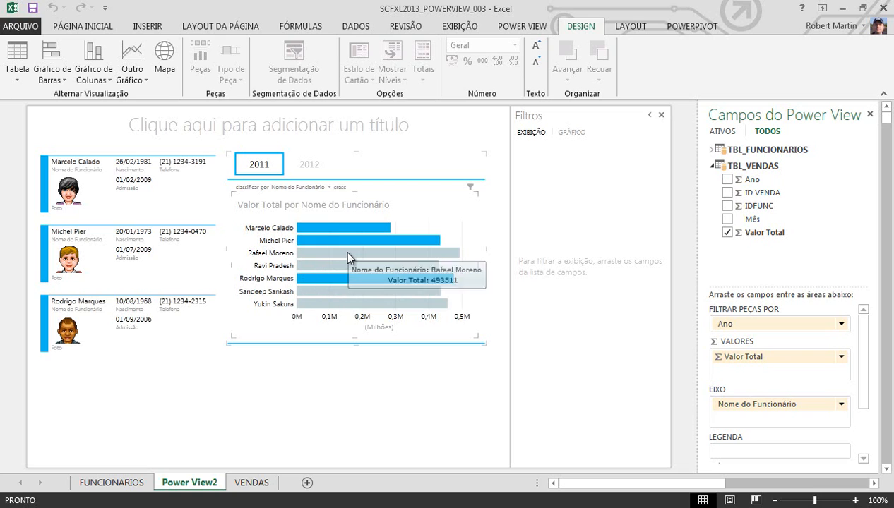
ctrl+click(315, 305)
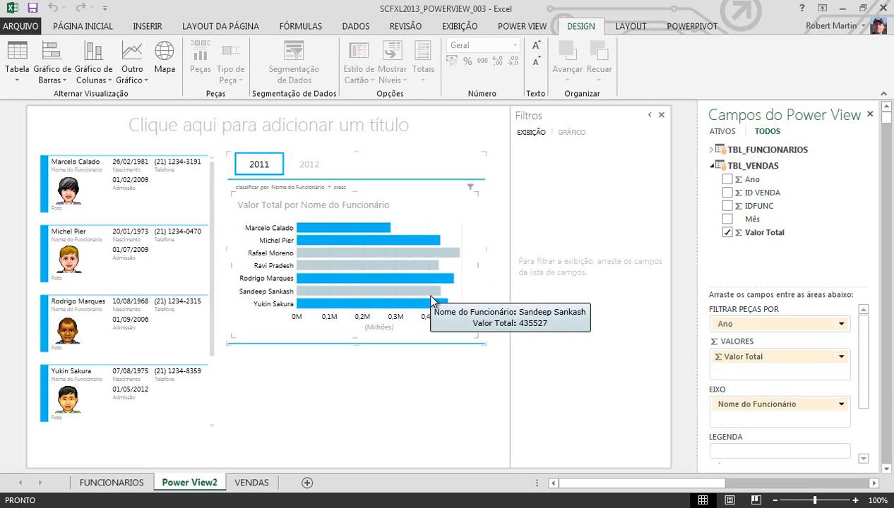
click(464, 213)
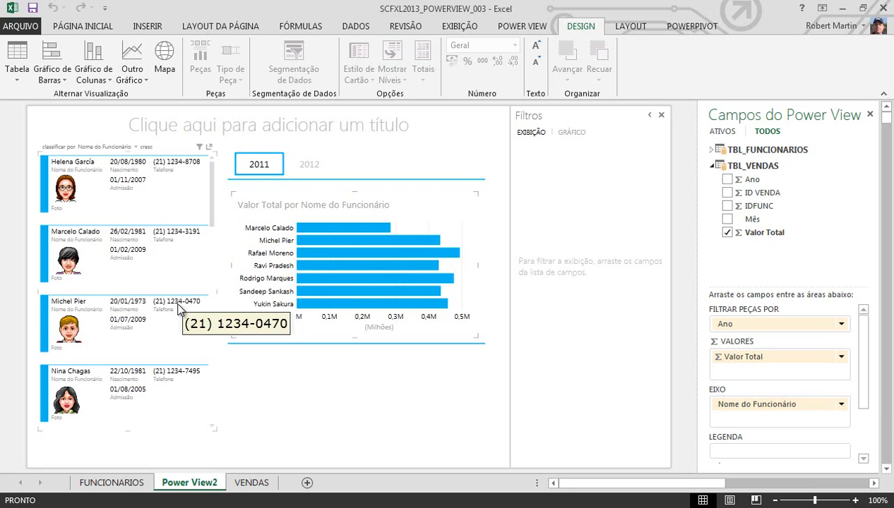
- Select the employee cards, list only their active fields and collapse TBL_FUNCIONARIOS
click(39, 162)
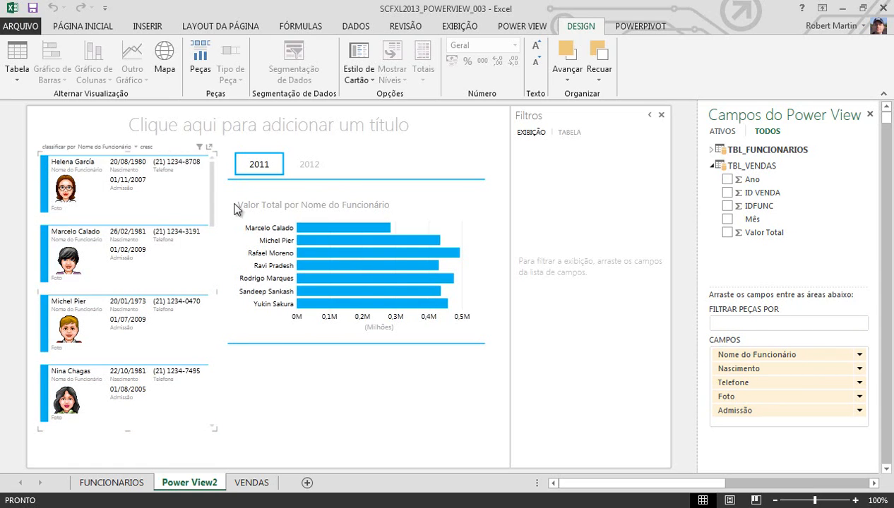
click(723, 134)
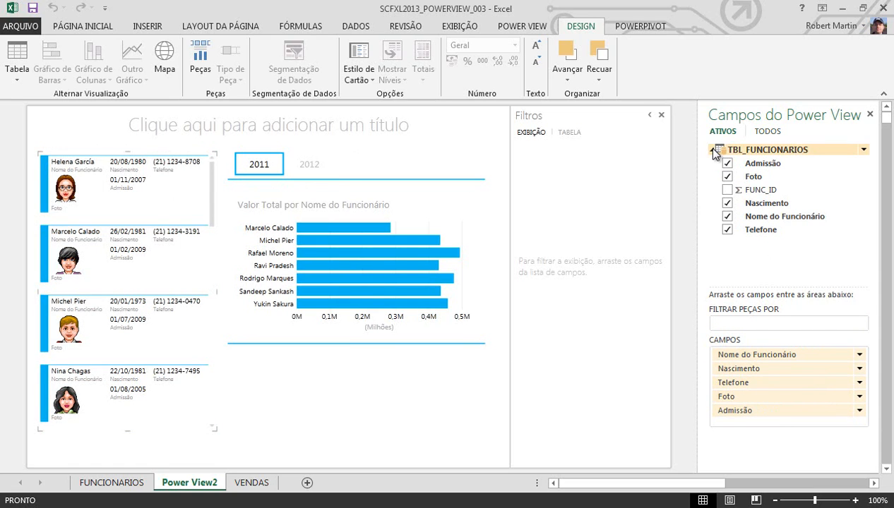
click(711, 149)
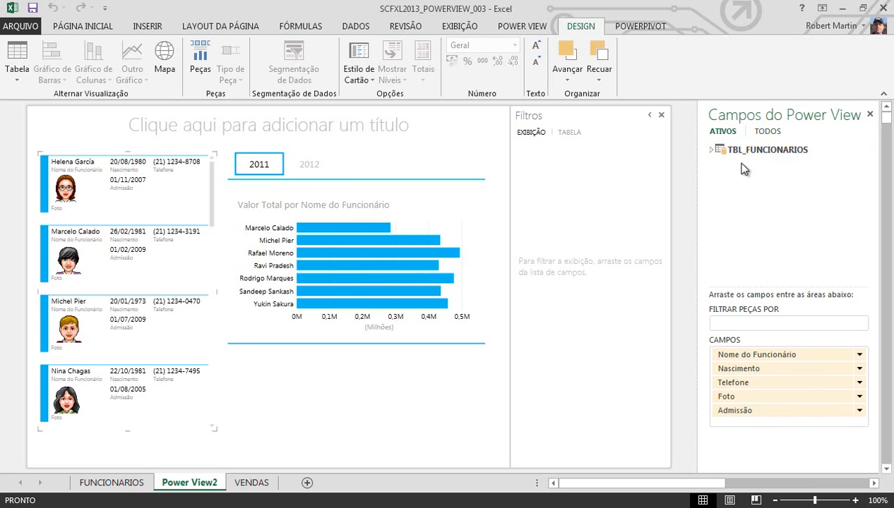